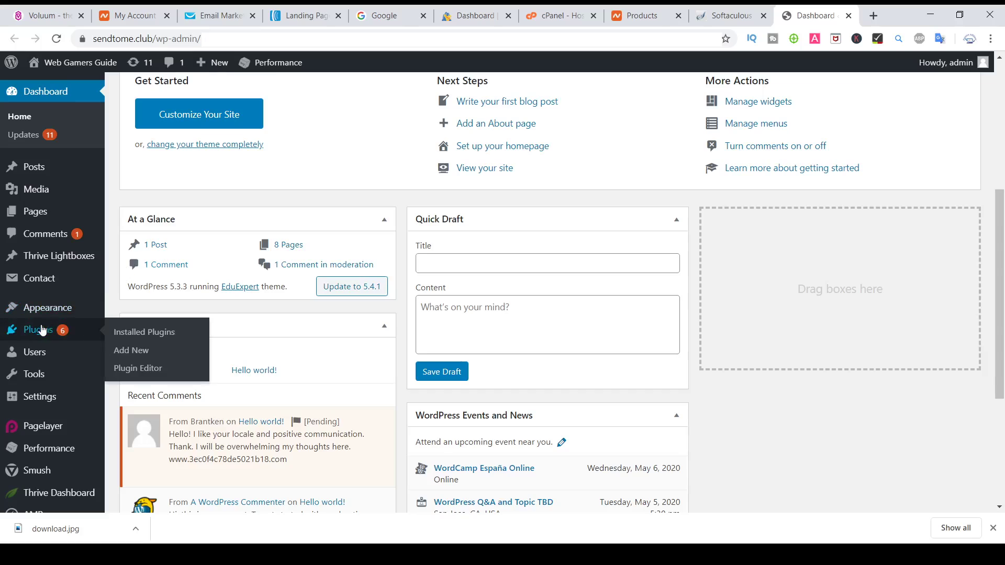
Step: Choose InstaBuilder.2.07.zip as the plugin file in the Plugins > Add New upload form
left_click(59, 330)
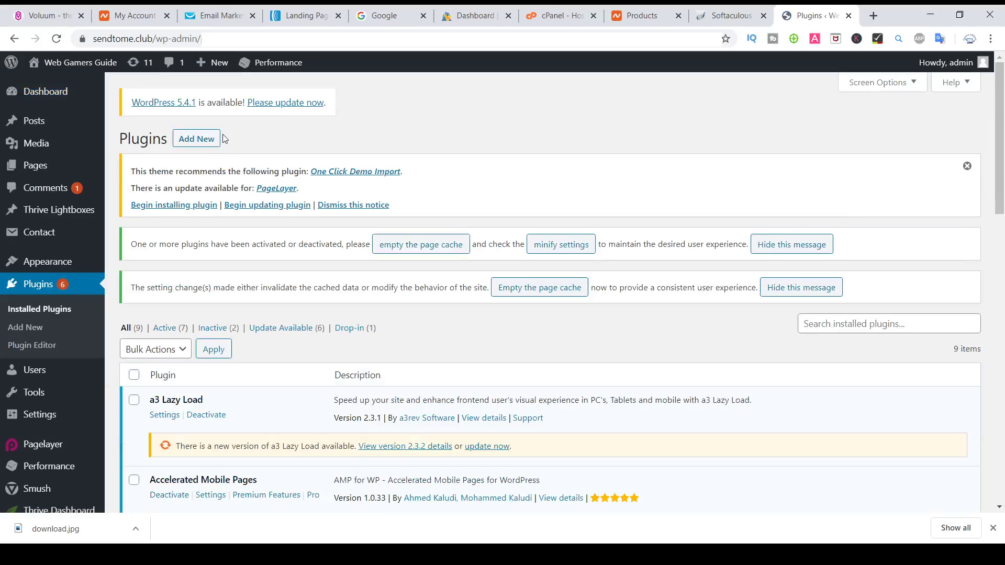
left_click(205, 139)
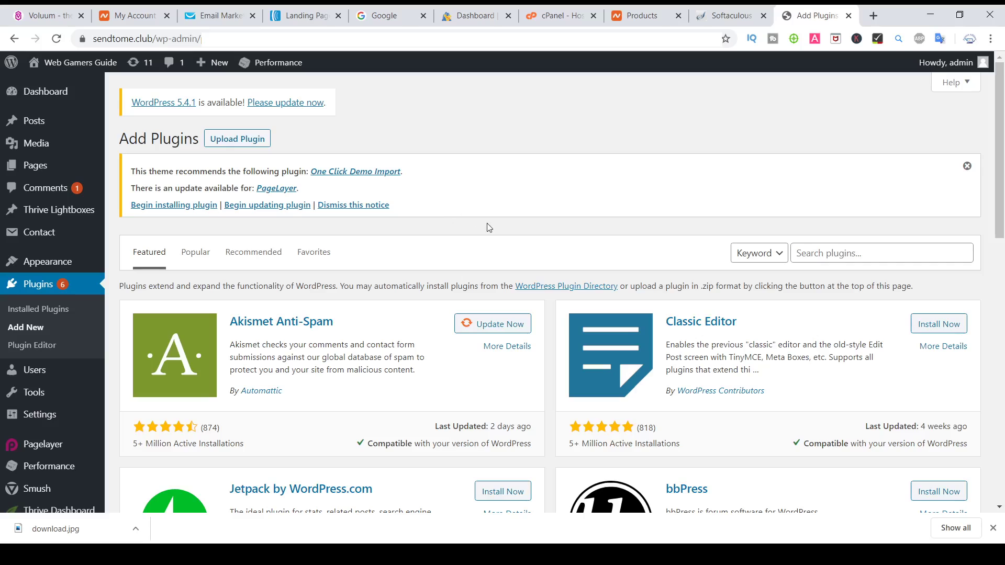
left_click(257, 140)
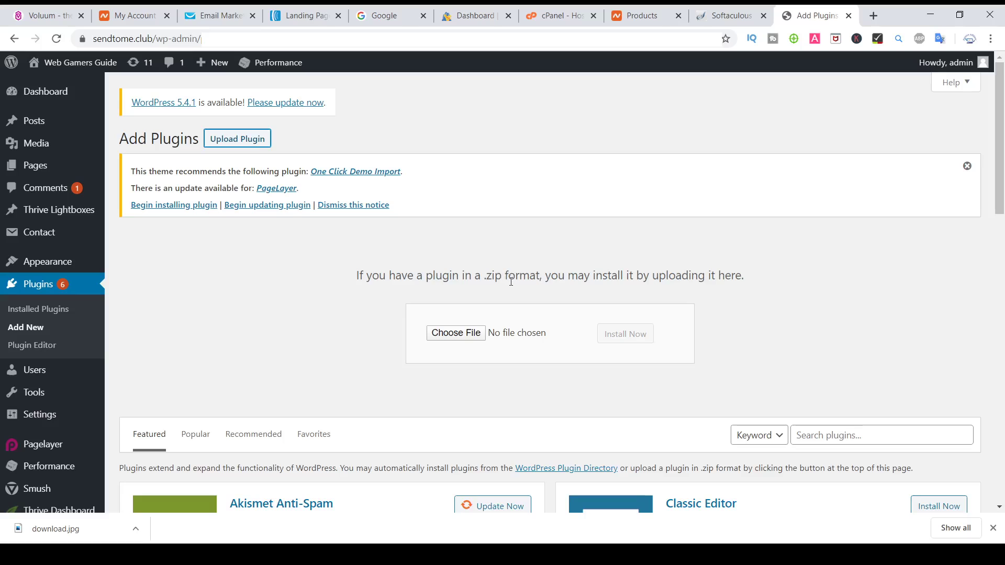
left_click(457, 337)
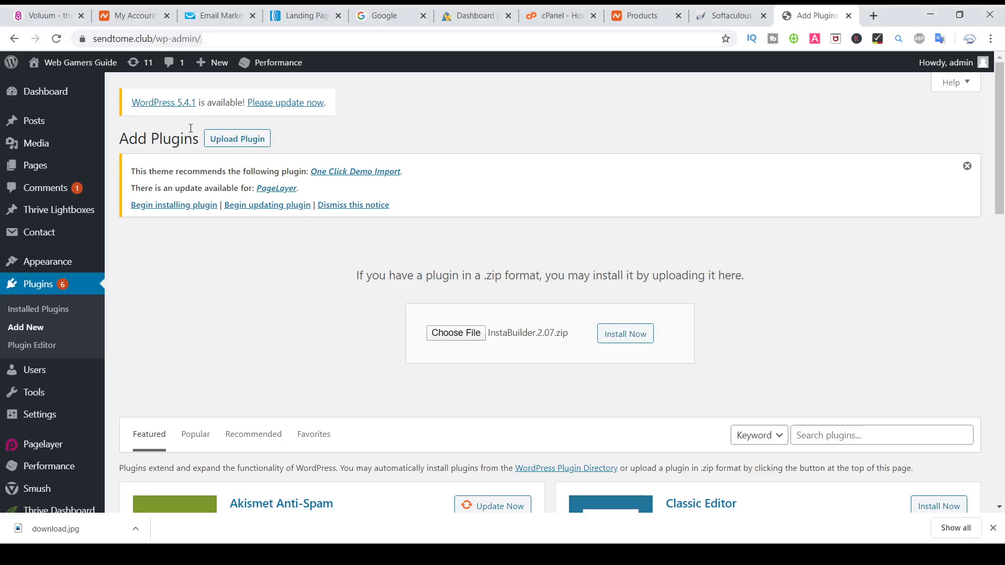
Step: Install and activate the InstaBuilder 2.07 plugin so InstaBuilder 2.0 appears in the admin menu
left_click(627, 341)
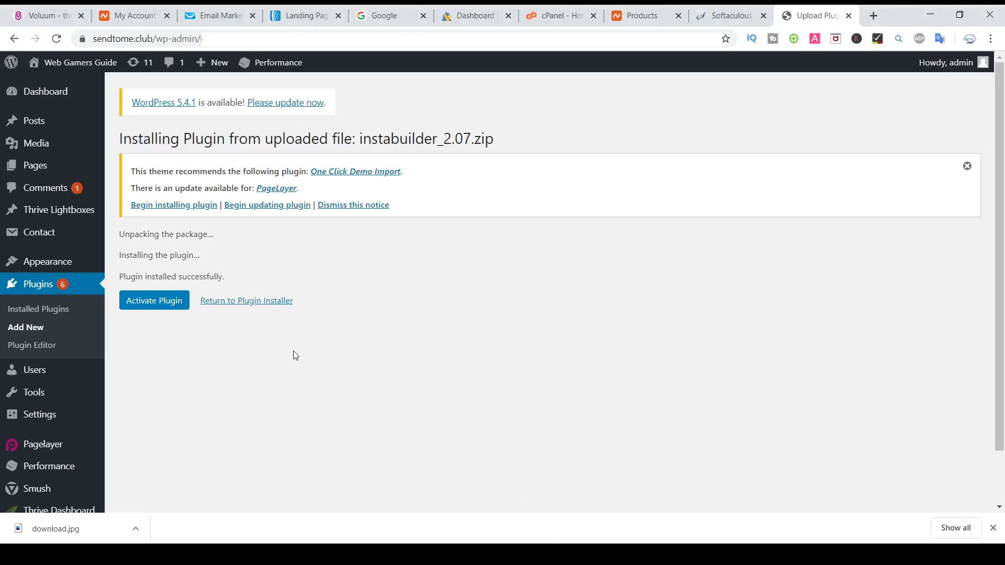
left_click(153, 300)
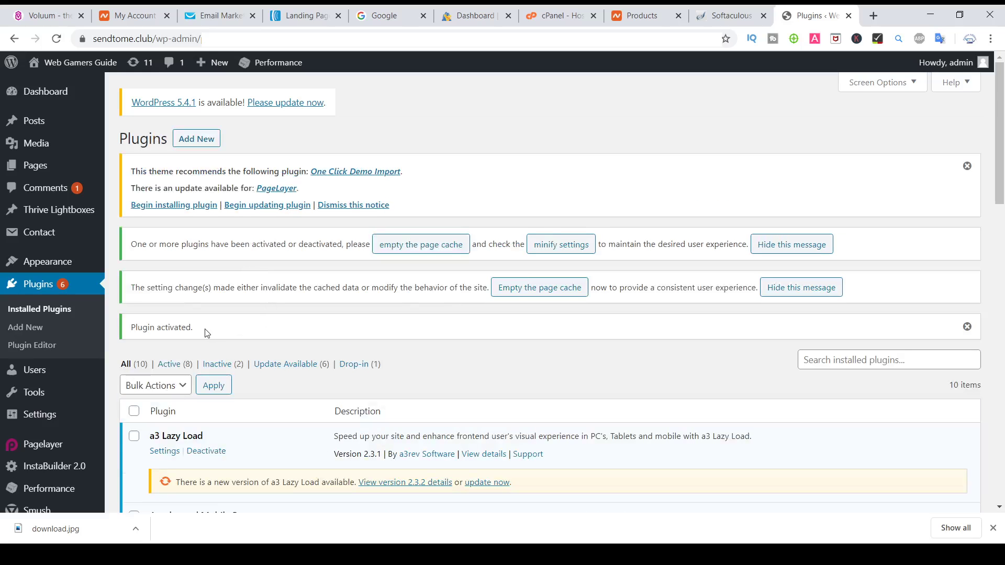
scroll(206, 332, "down", 2)
mouse_move(55, 384)
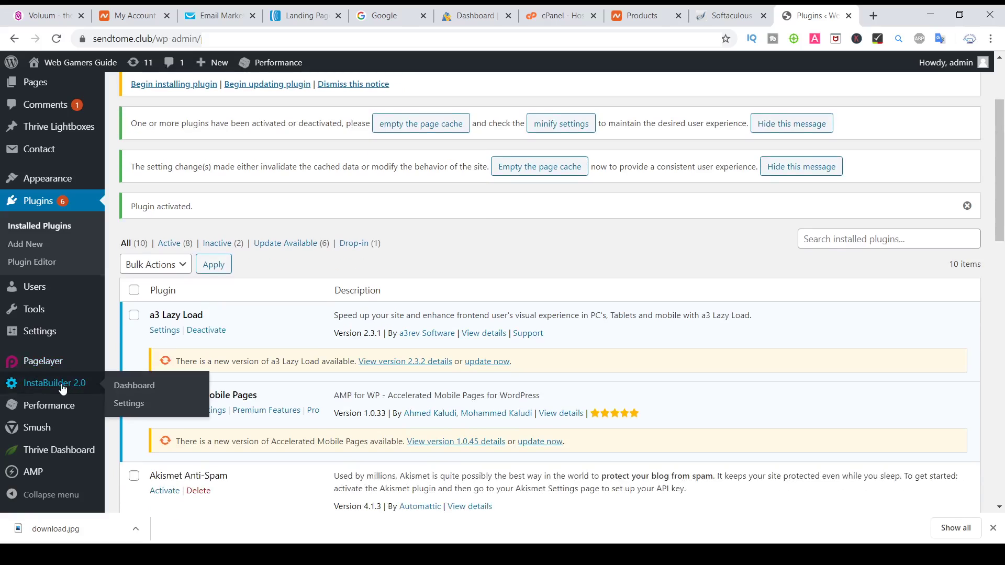
Step: Open the InstaBuilder 2.0 dashboard and start a new page
left_click(62, 385)
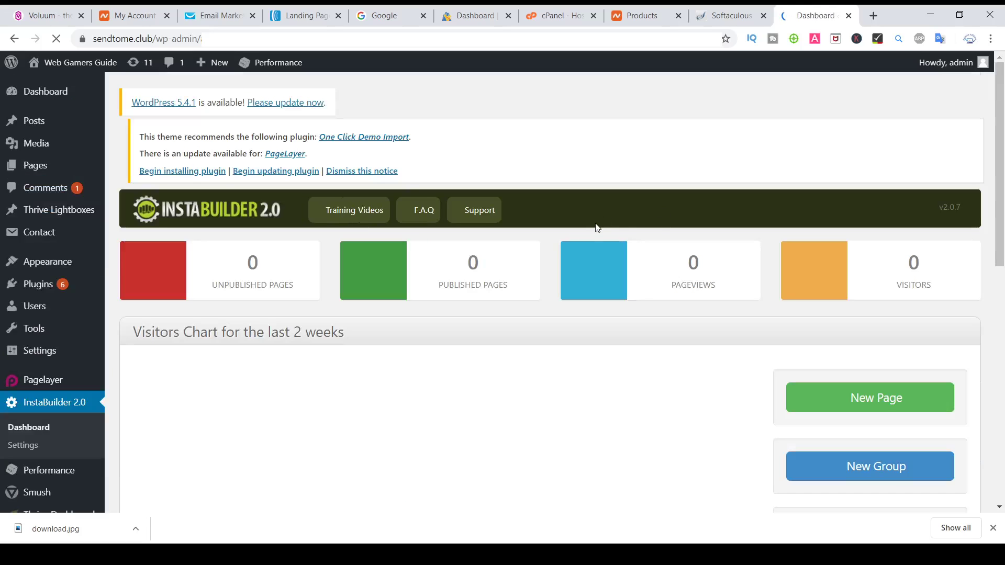
scroll(545, 272, "down", 2)
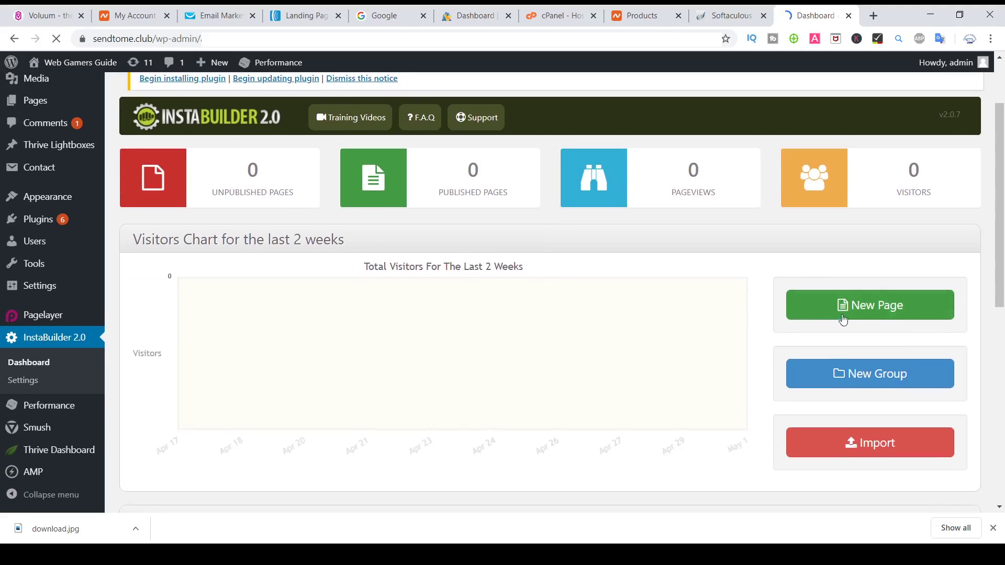
left_click(870, 314)
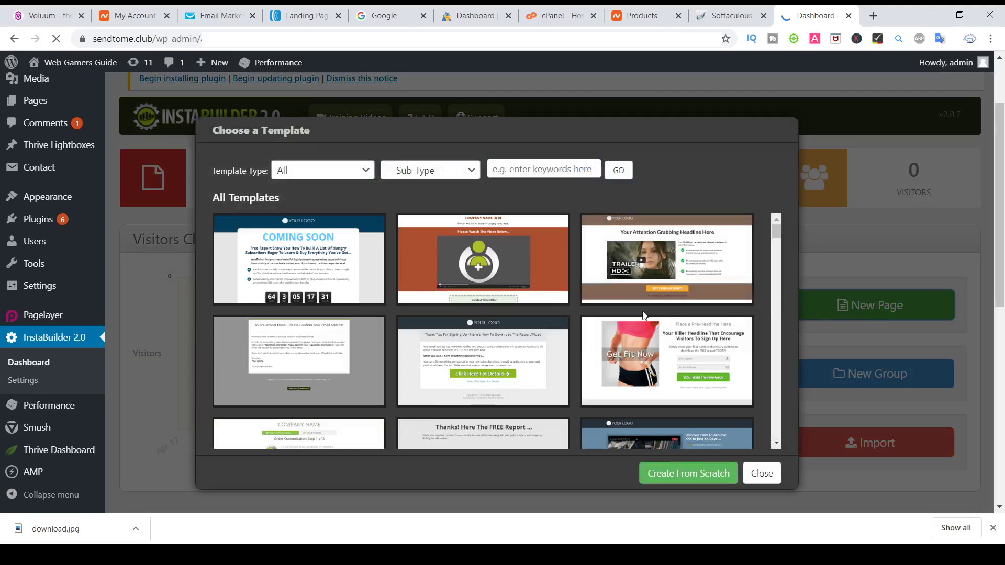
scroll(567, 298, "down", 3)
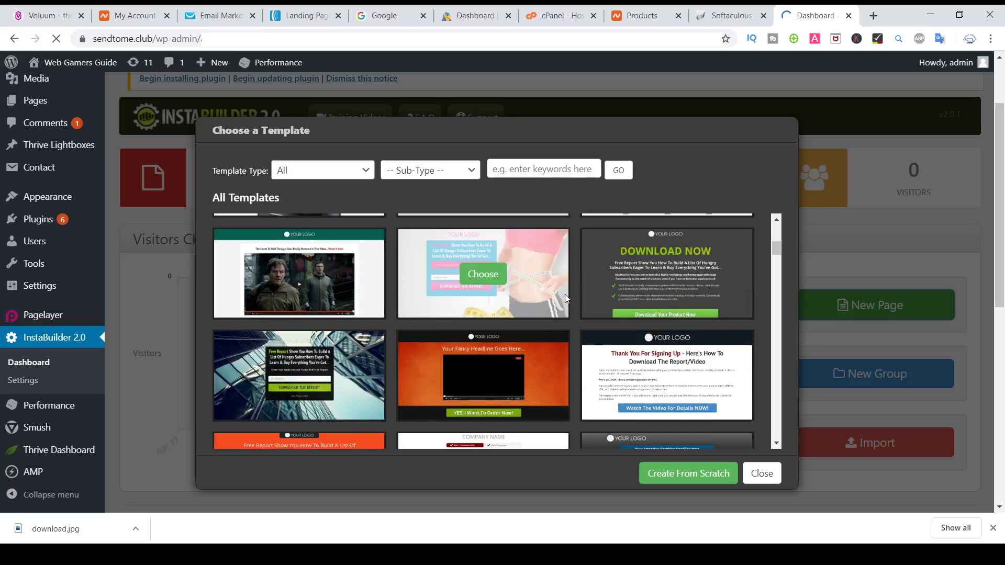
scroll(565, 299, "down", 10)
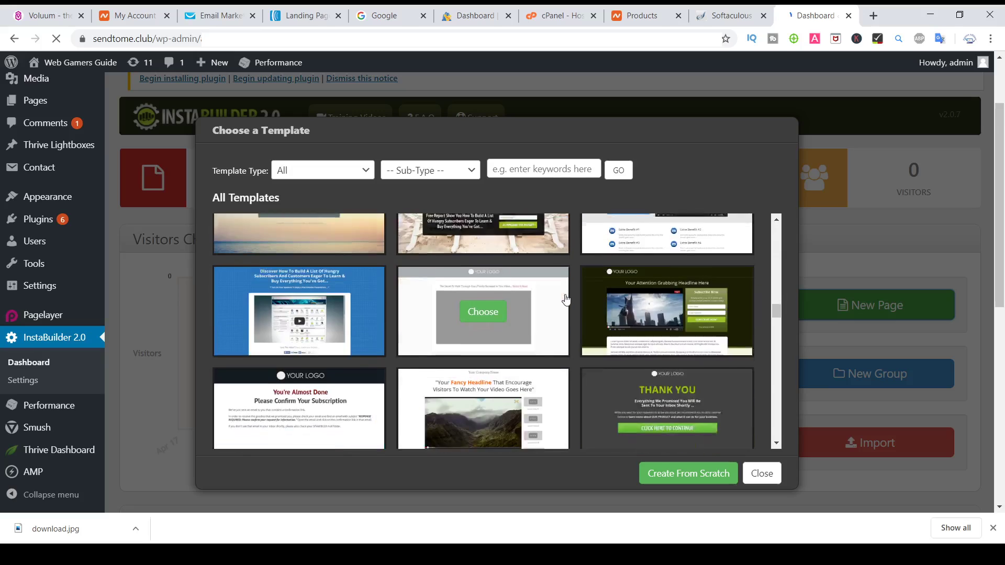
scroll(566, 298, "down", 5)
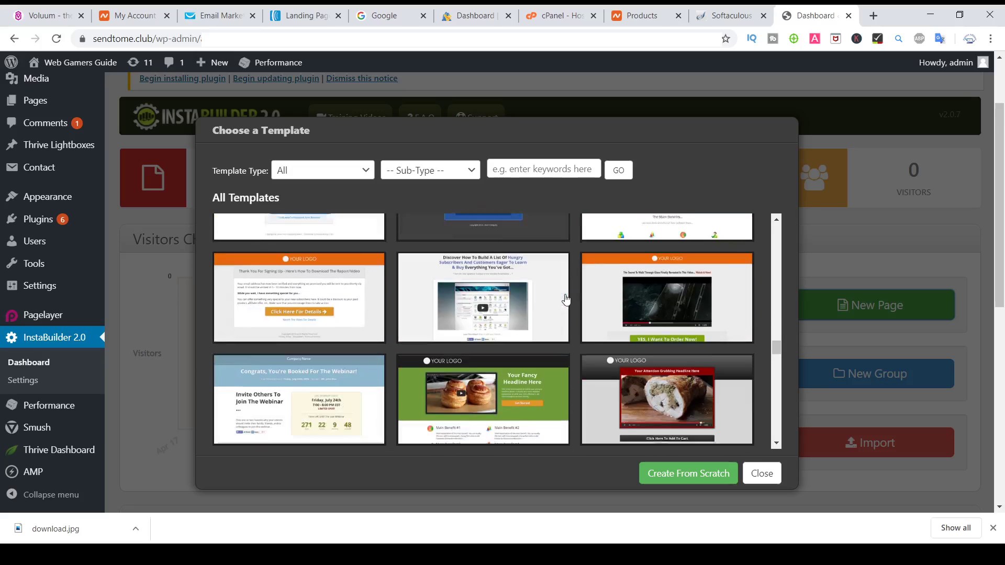
scroll(566, 299, "down", 10)
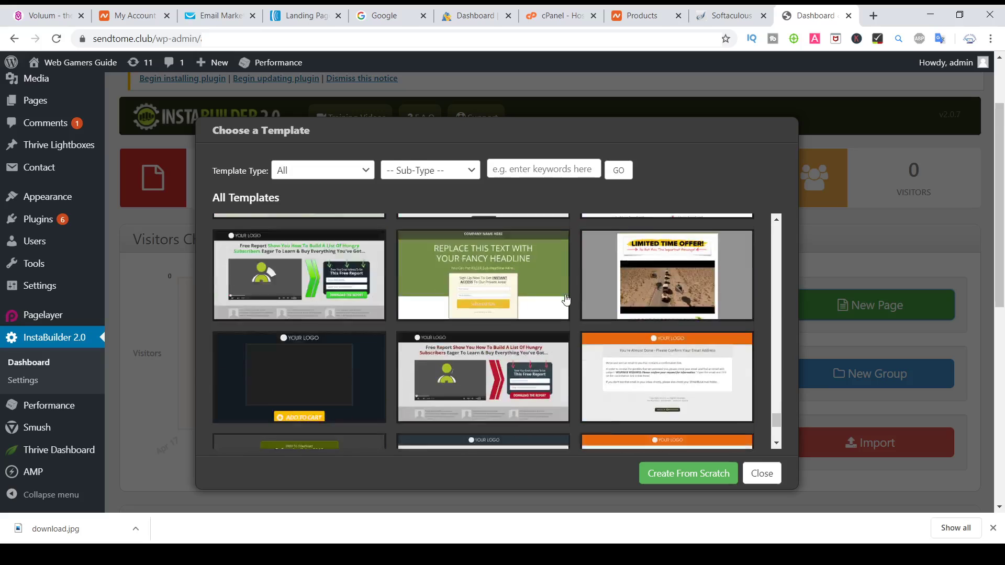
scroll(566, 298, "up", 8)
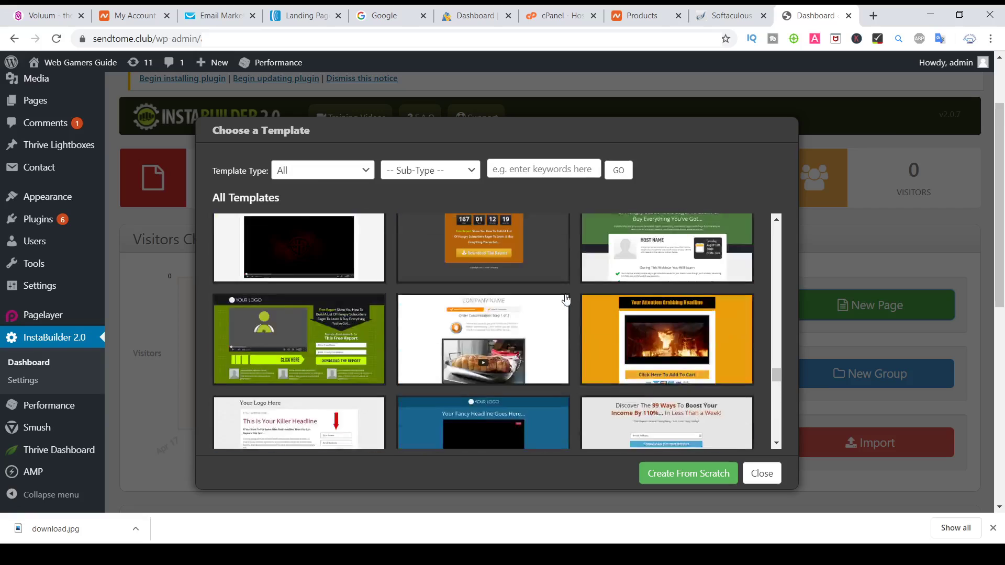
scroll(565, 298, "up", 3)
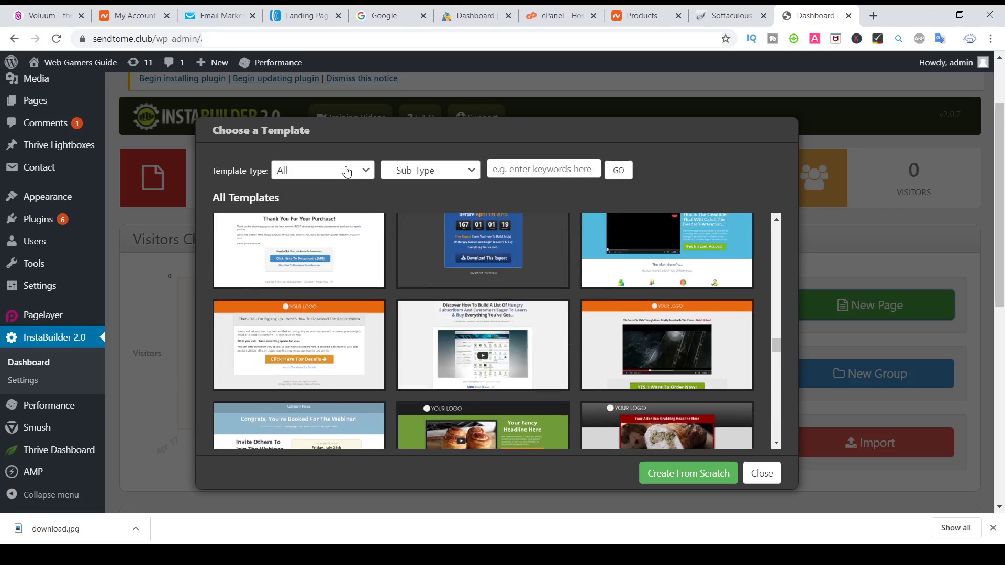
Step: Filter the template gallery to Squeeze Pages and browse the available layouts
left_click(331, 219)
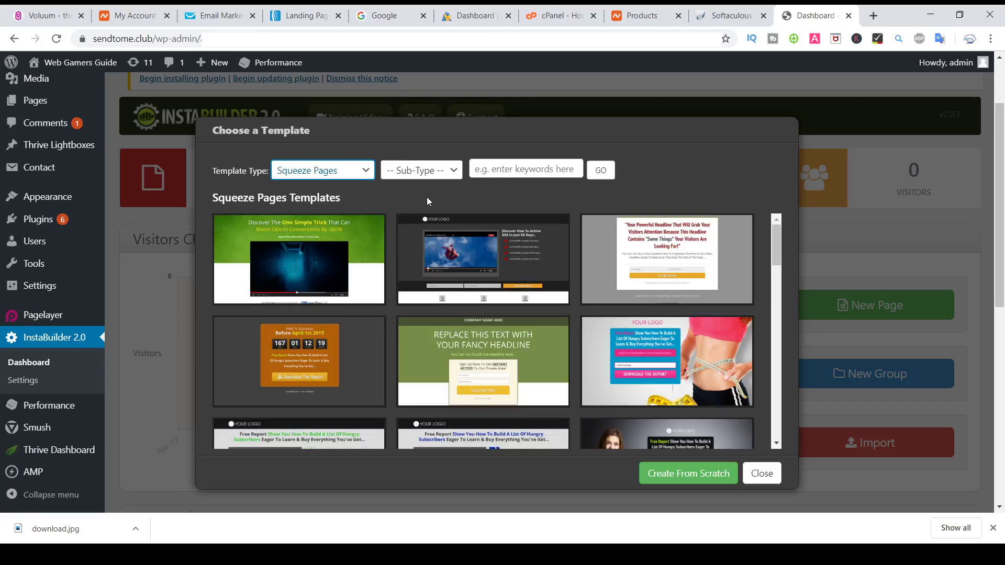
mouse_move(654, 275)
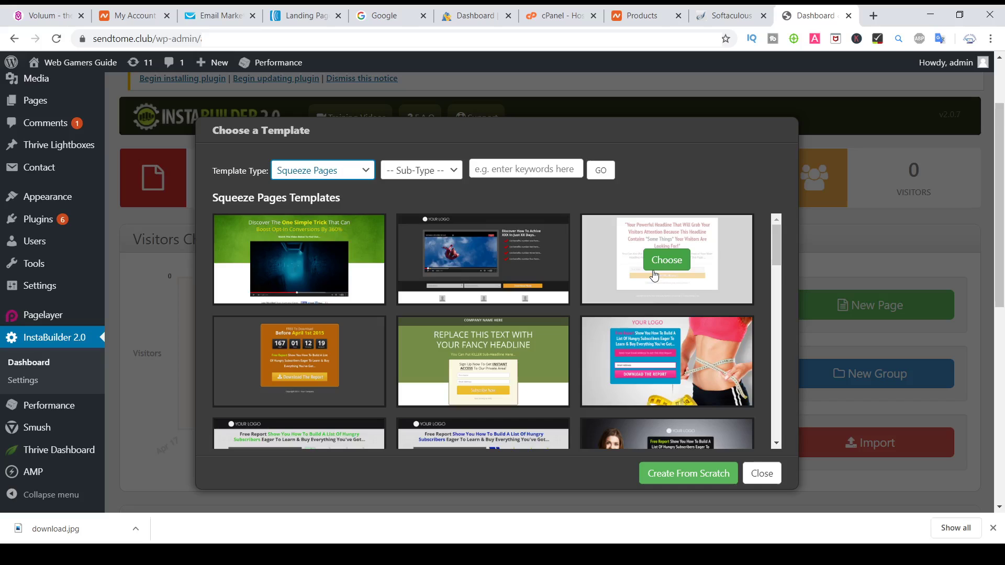
scroll(654, 275, "down", 1)
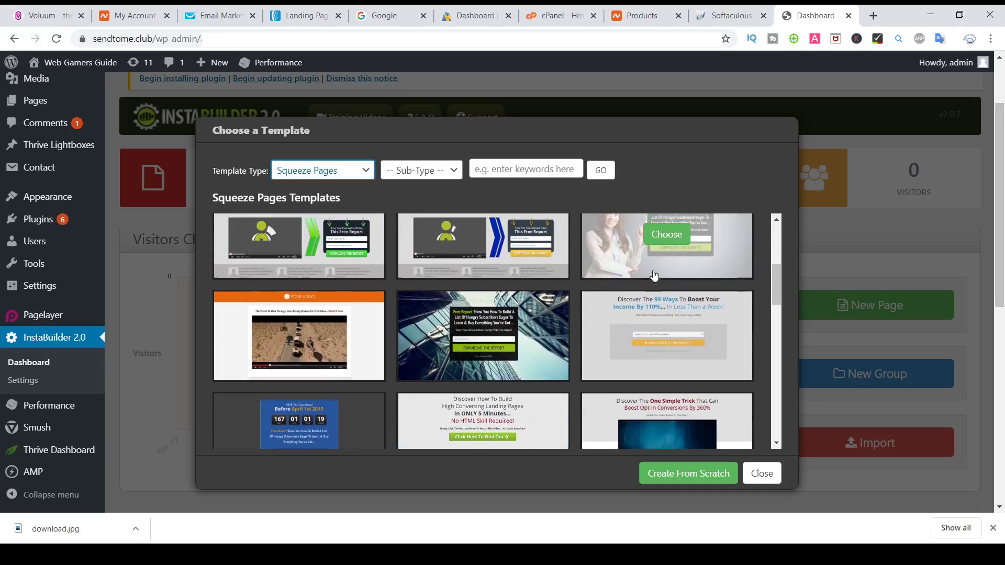
scroll(654, 275, "up", 1)
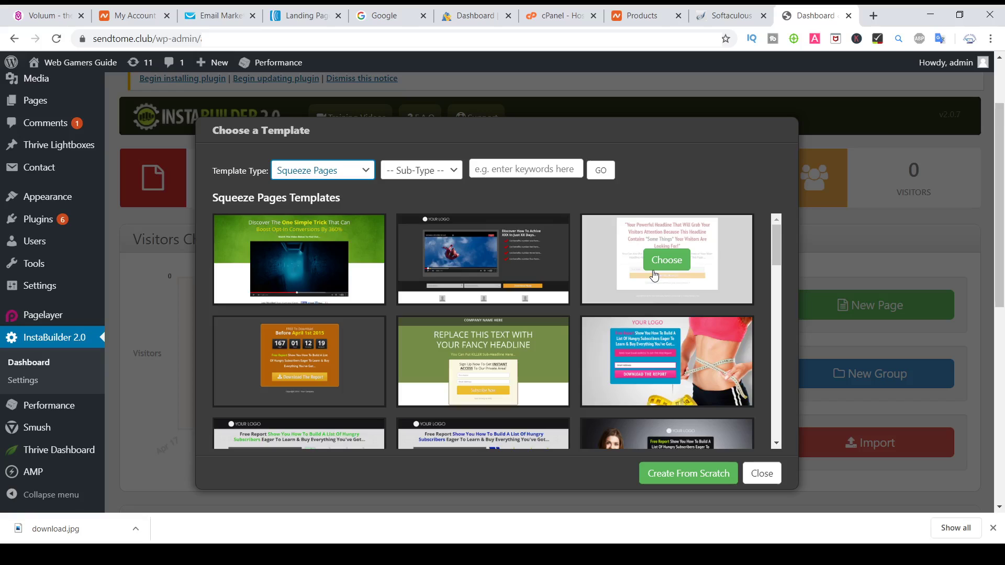
scroll(577, 319, "up", 1)
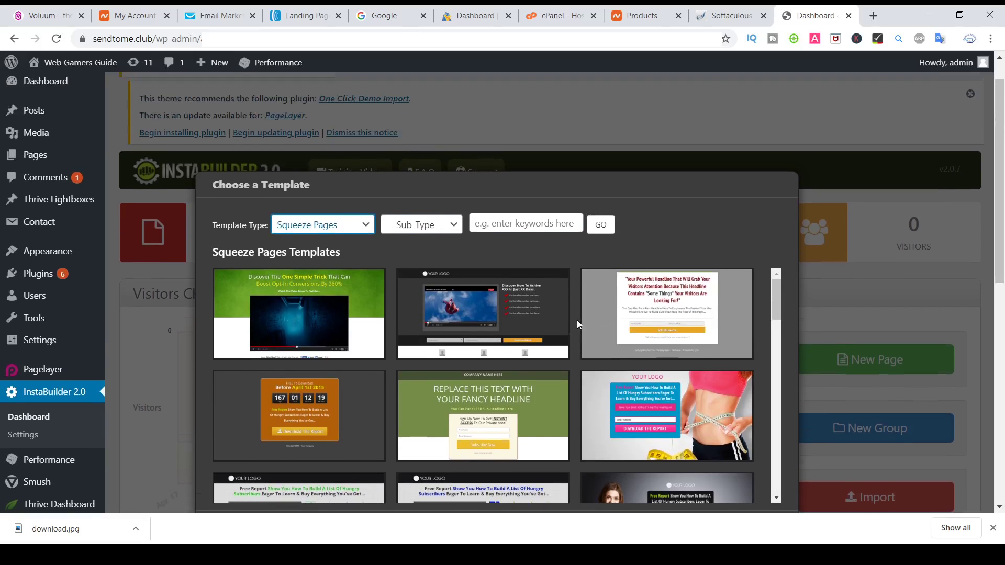
scroll(577, 319, "up", 1)
Step: Build the page from the powerful-headline squeeze template and open its headline for editing
left_click(662, 317)
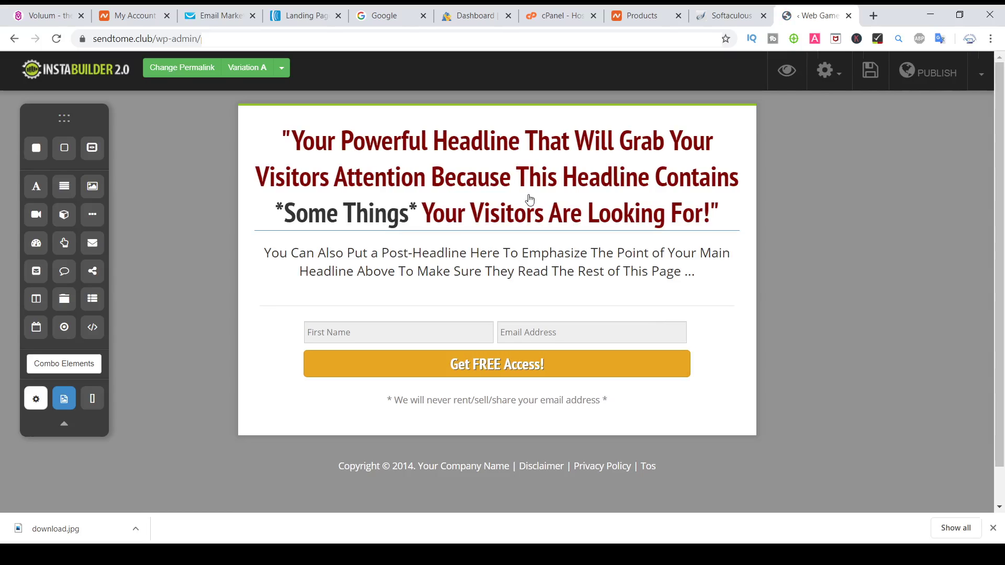
mouse_move(529, 199)
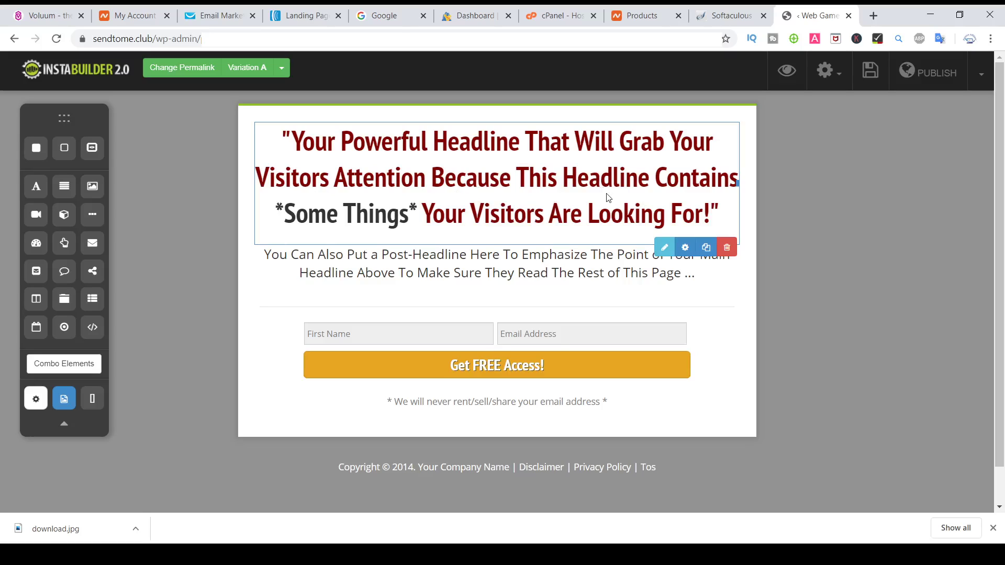
left_click(664, 248)
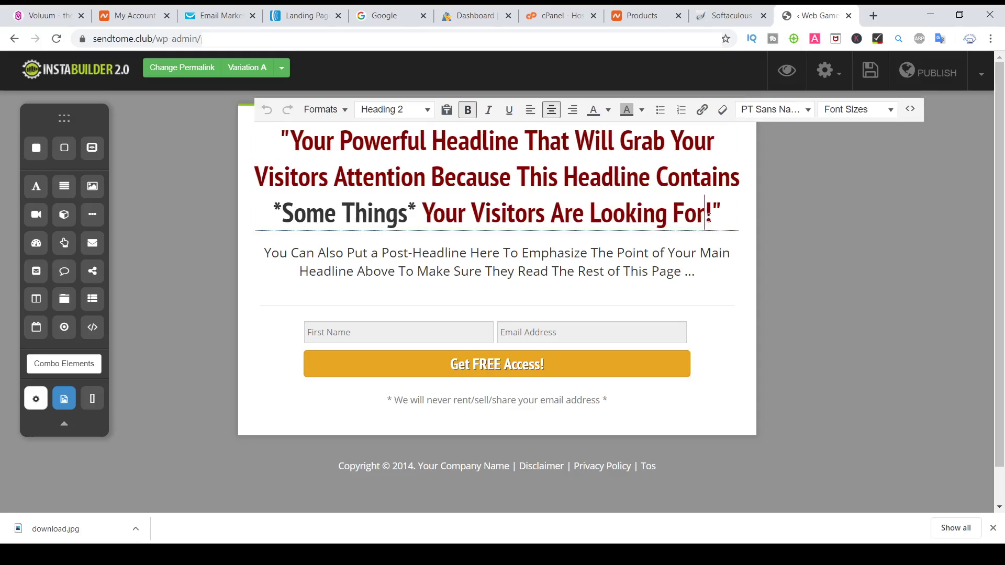
Step: Replace the headline with 'Simple Newbie Method Makes Me $164.78 a Day in Autopilot!!'
left_click_drag(721, 217, 309, 145)
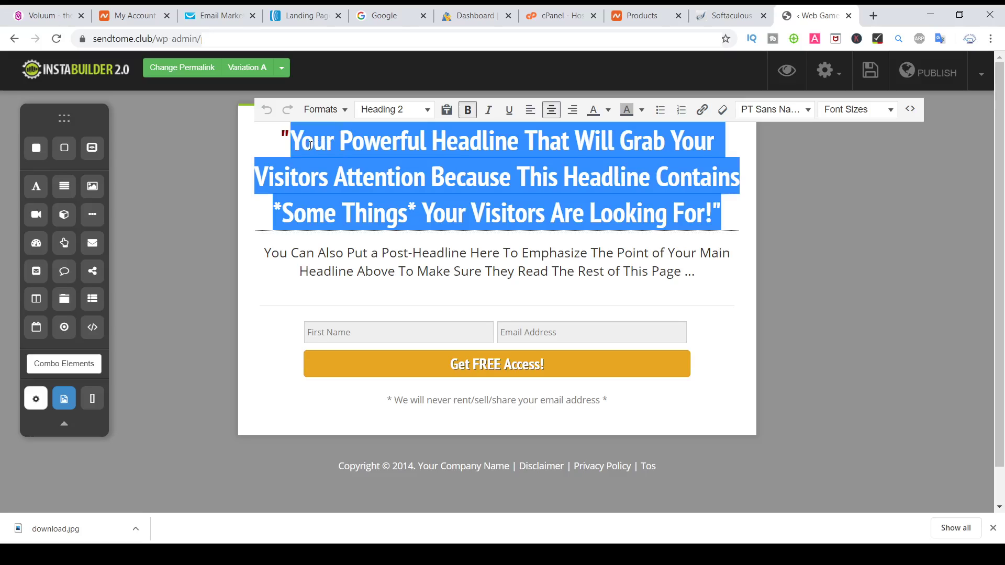
type("S")
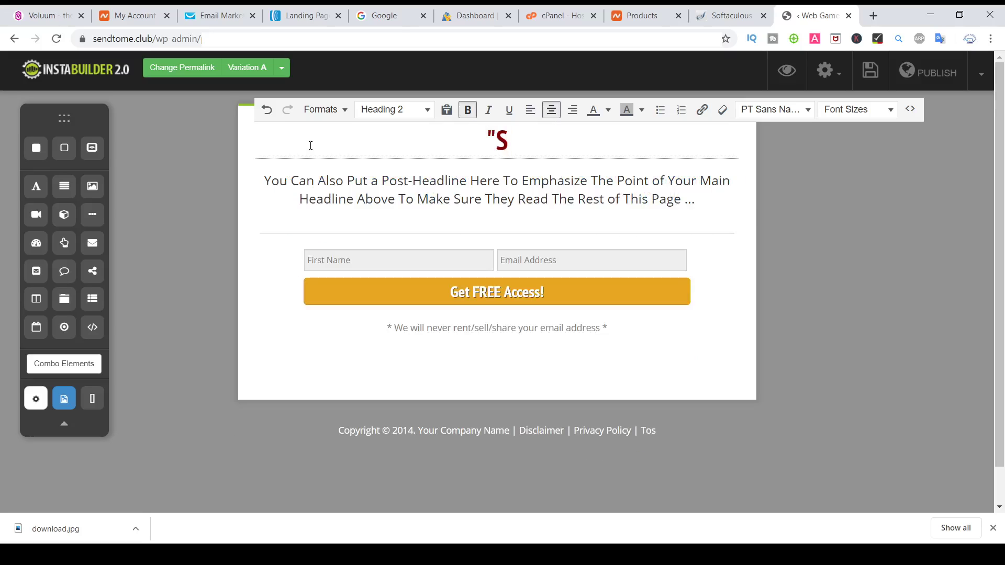
type("imple Ne")
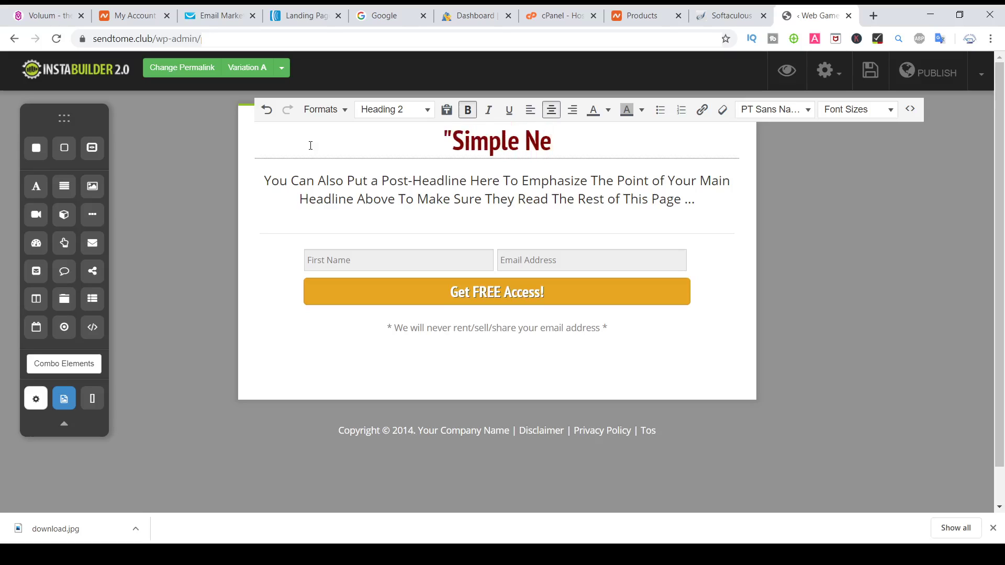
type("wbie Metho")
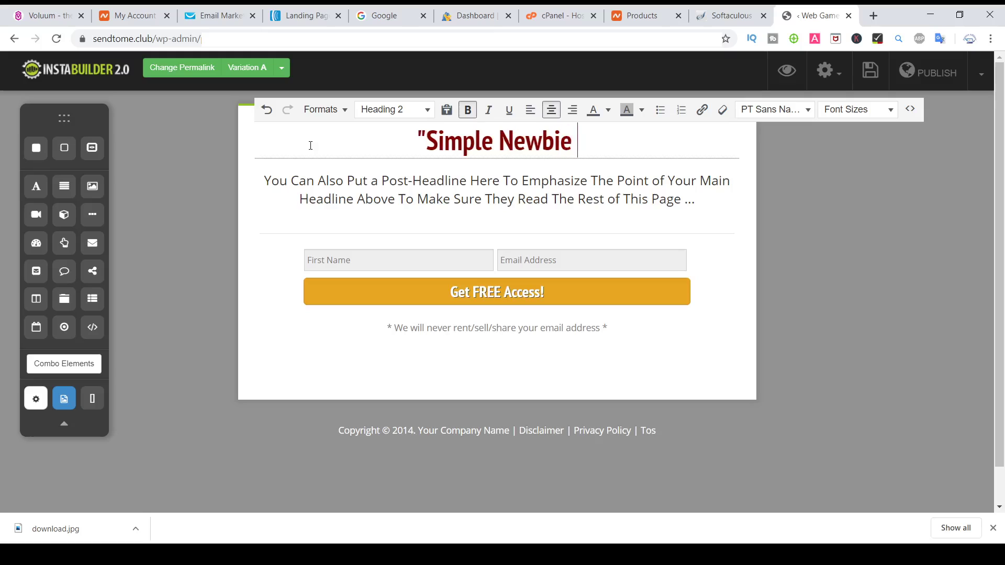
type("d Makes Me 164")
key("BackSpace")
key("BackSpace")
key("BackSpace")
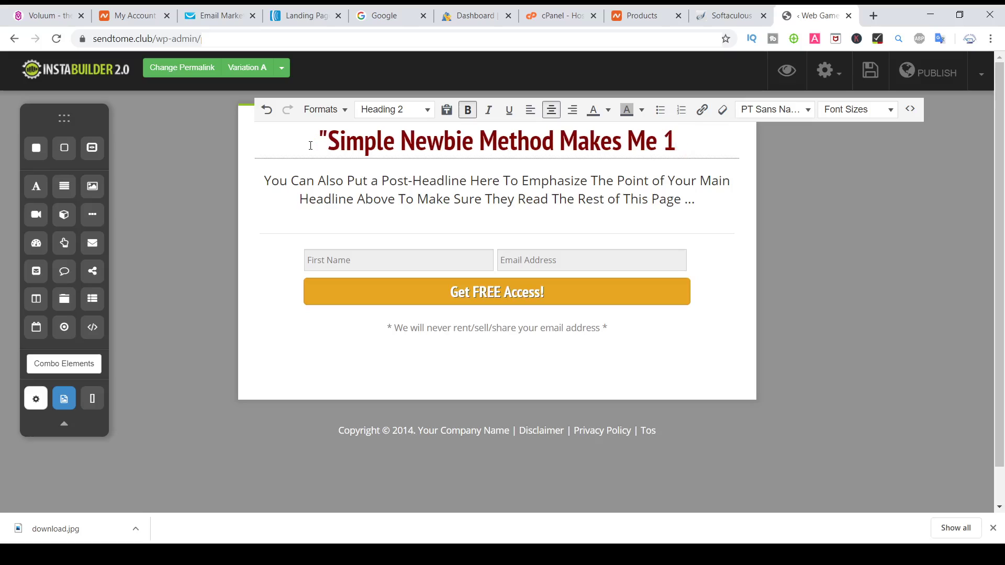
type("$")
type("164.78")
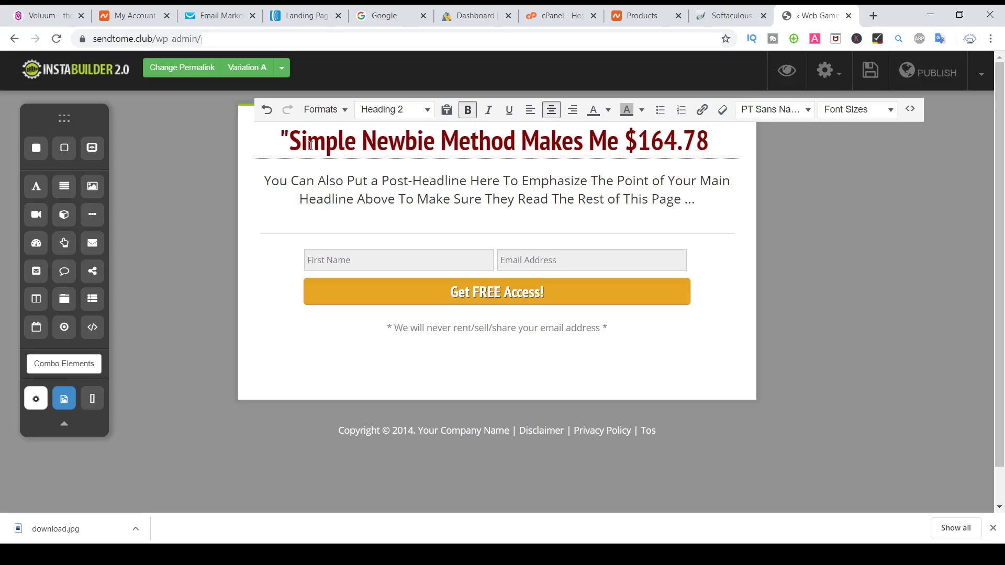
type(" a Day")
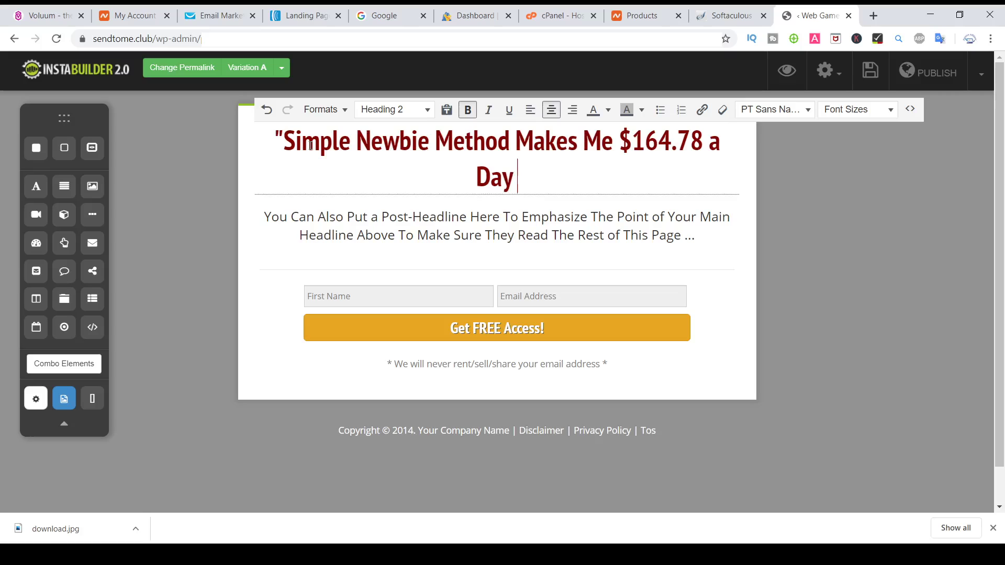
type(" in Aut")
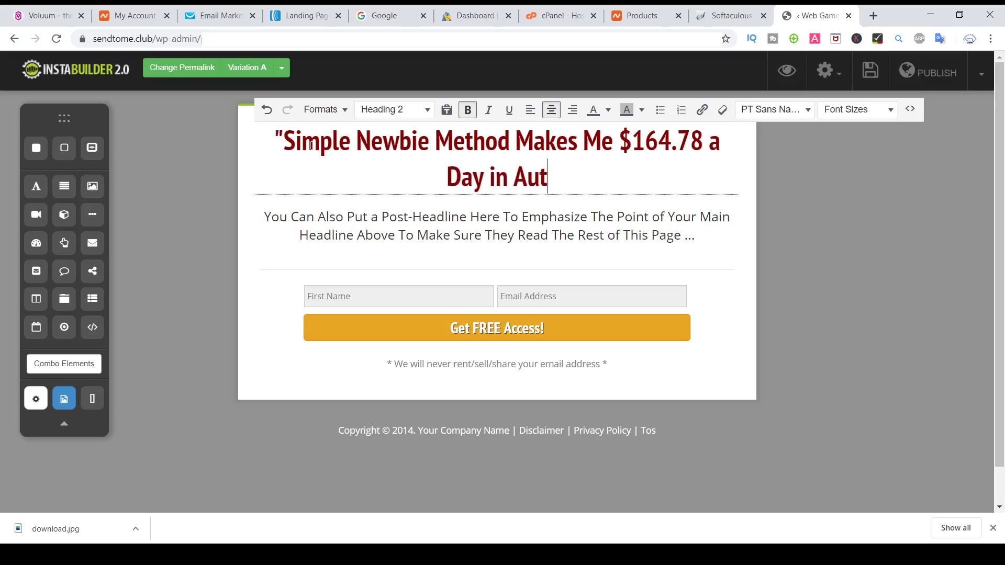
type("opilot")
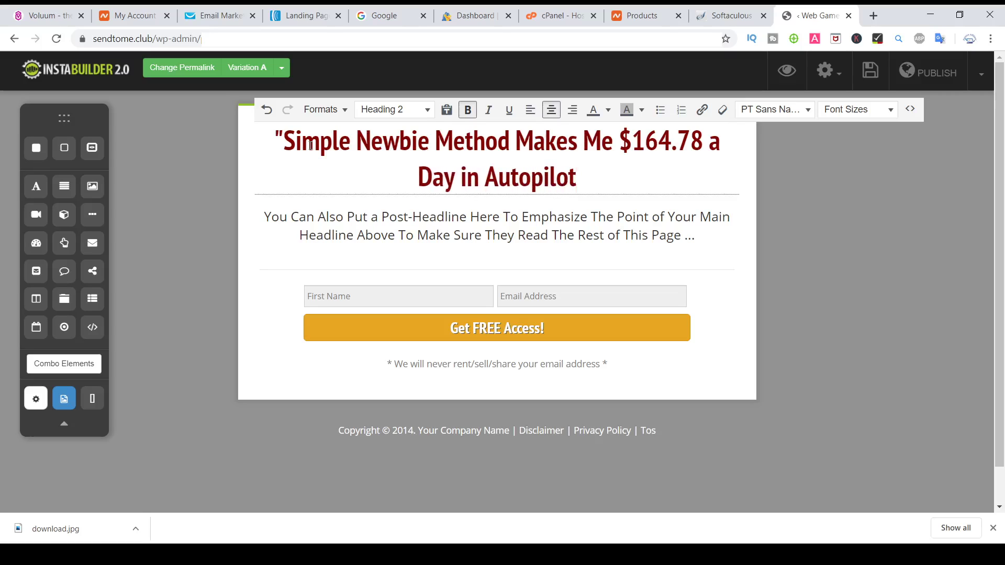
type("!1")
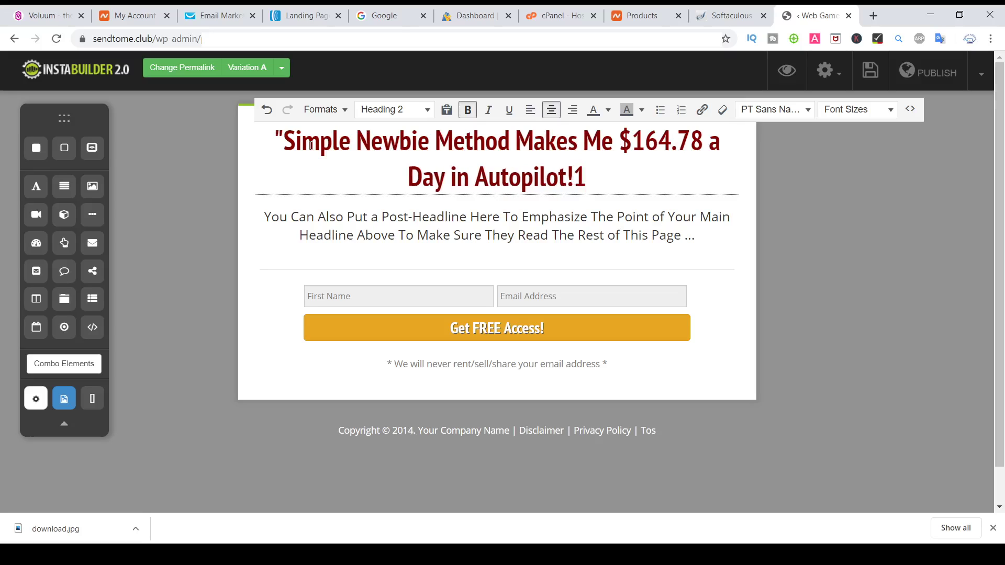
key("BackSpace")
type("!")
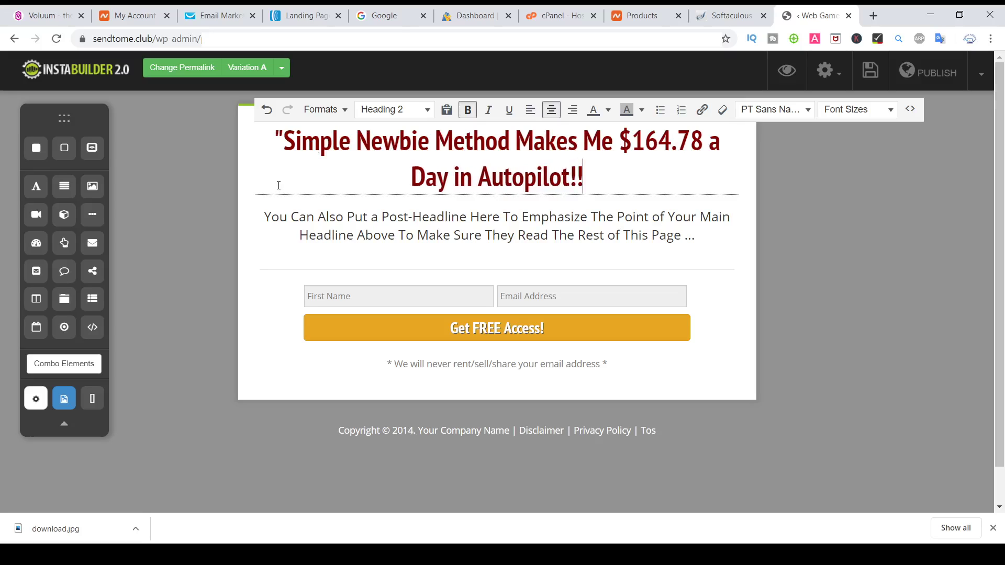
Step: Clear the existing sub-headline paragraph and switch to bold text
left_click(504, 222)
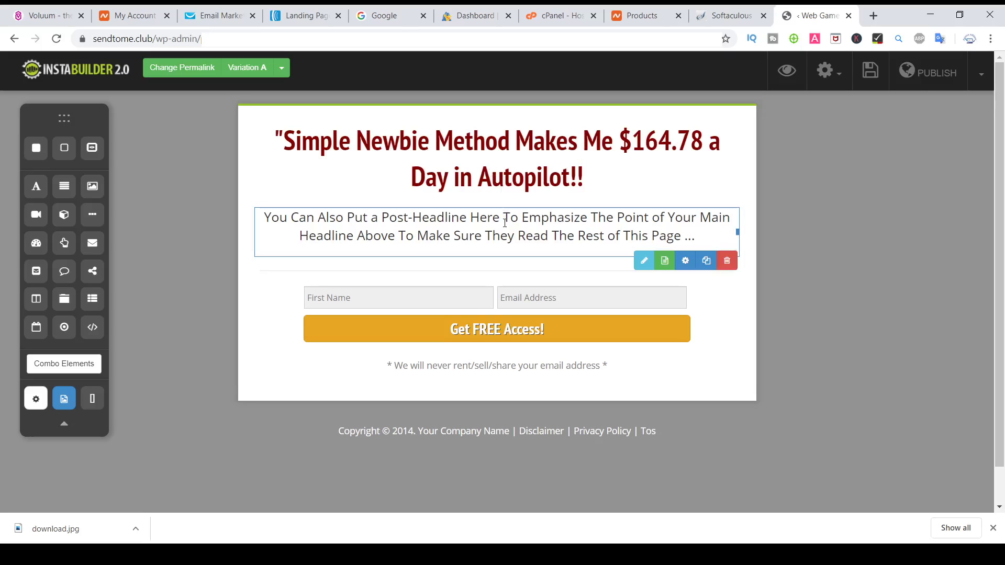
left_click(643, 260)
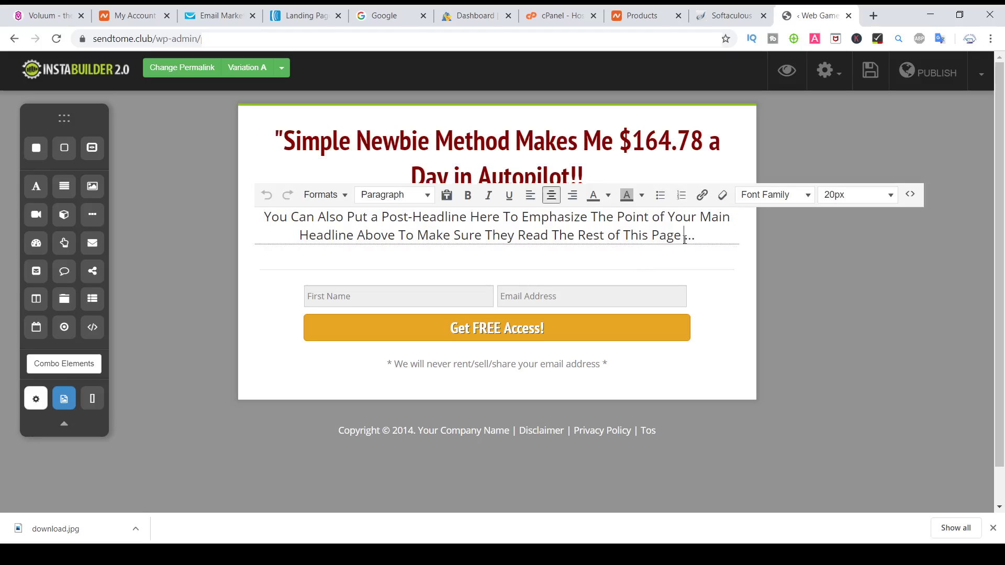
triple_click(685, 239)
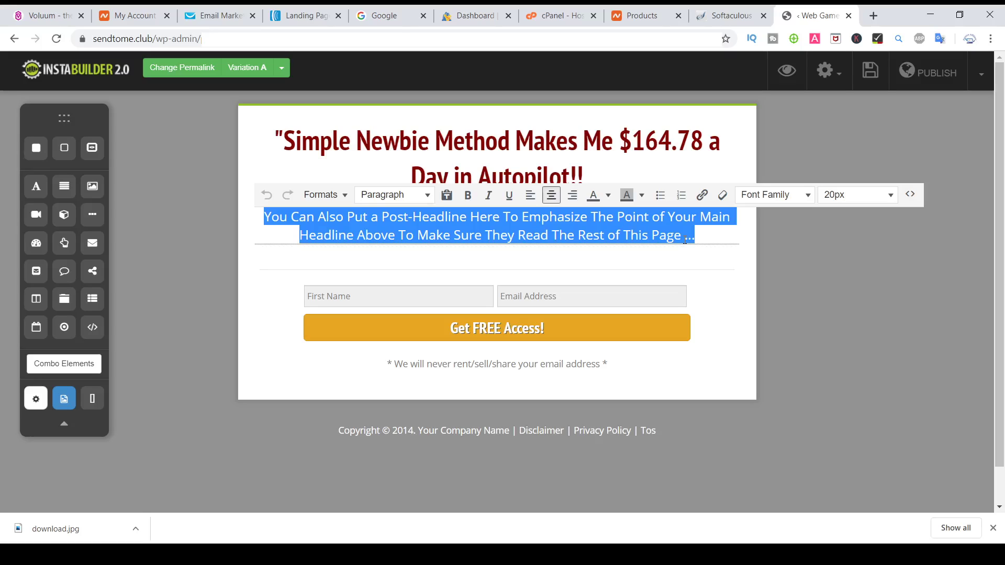
key("BackSpace")
key("ctrl+b")
Step: Type the bold sub-headline 'Fill your name and email to get access to my 2 step seceret method'
type("Fii")
type("ll")
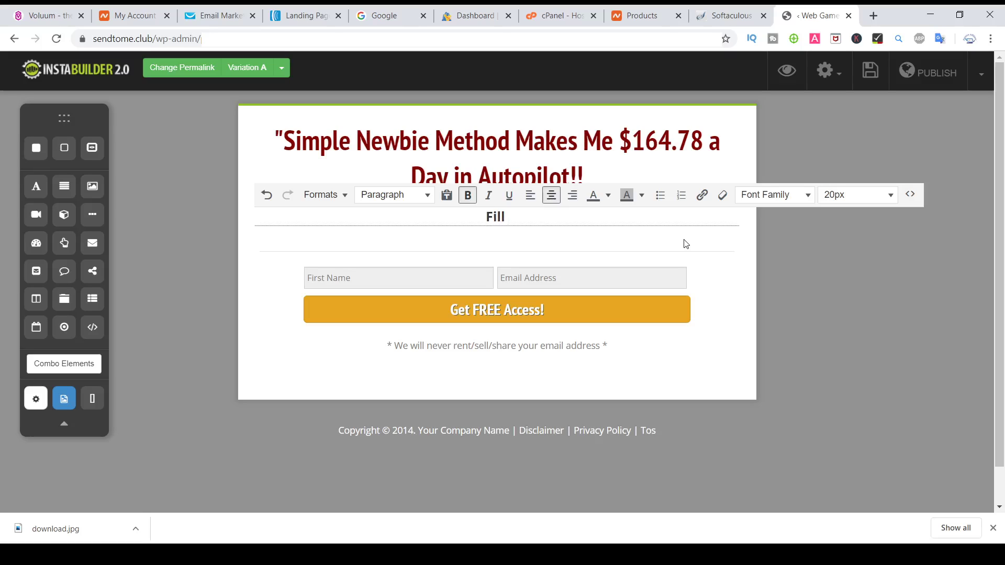
type(" your nm")
type("e")
key("BackSpace")
key("BackSpace")
type("ame and email to get access to my 2")
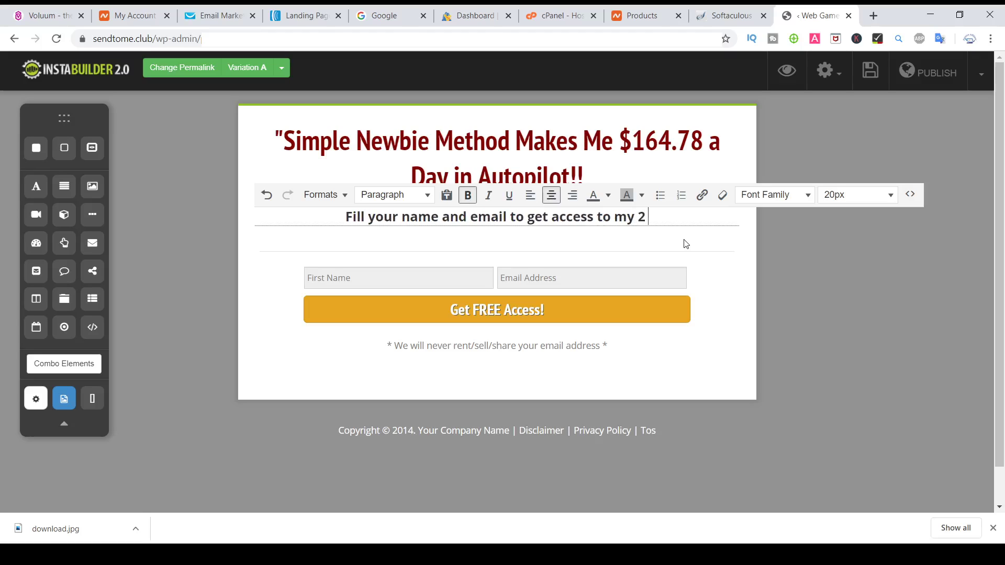
type(" step system")
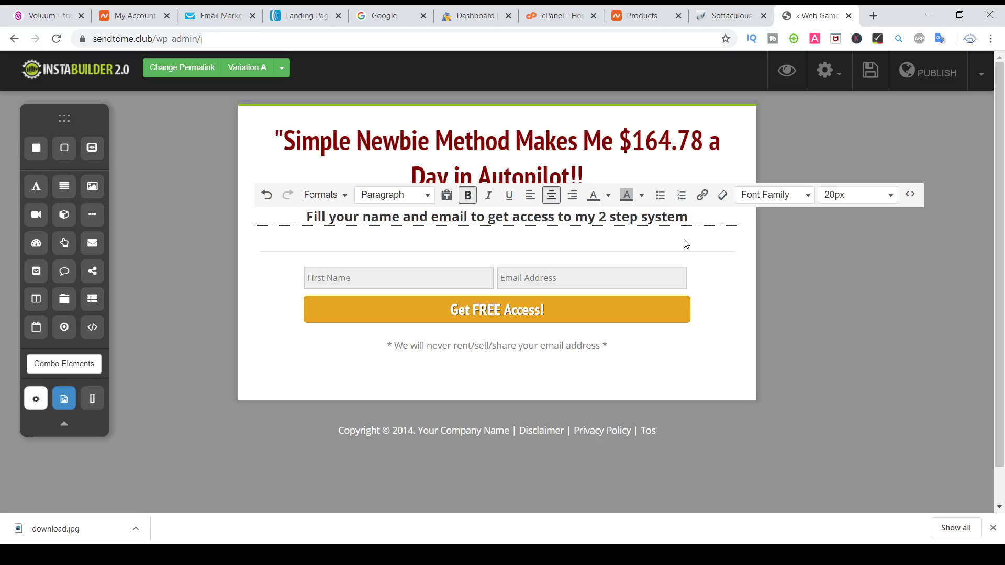
type(" se")
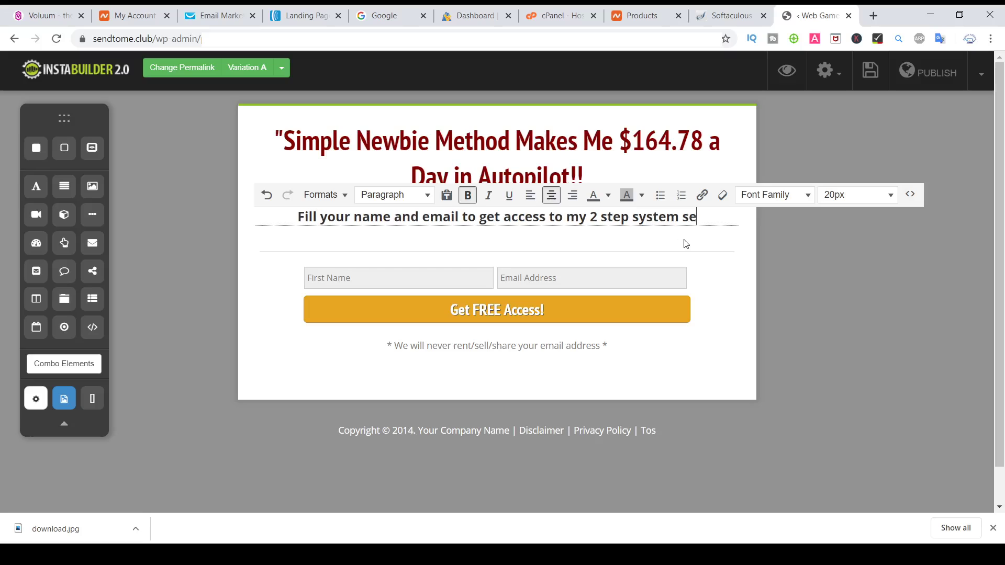
type("cret")
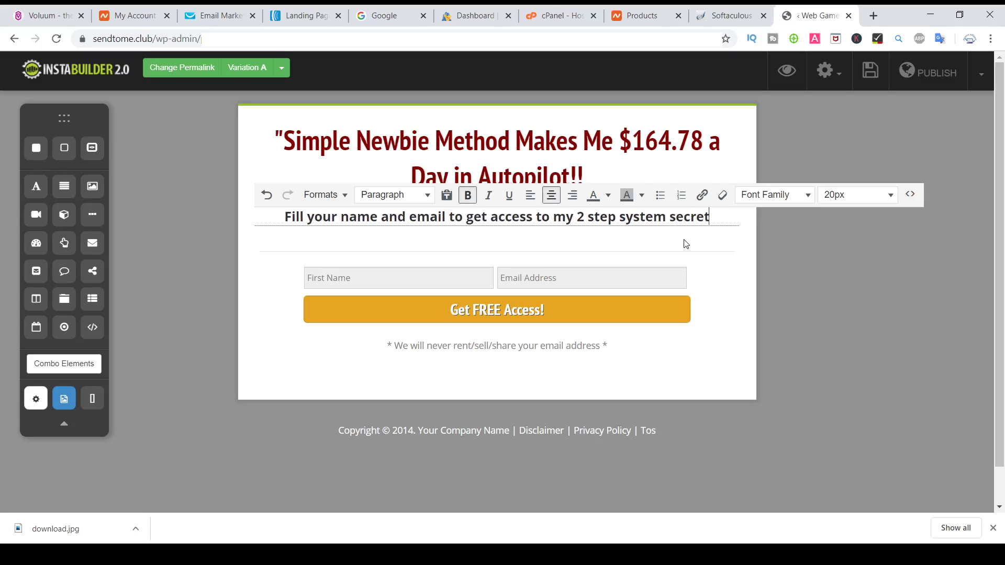
key("BackSpace")
key("BackSpace")
key("BackSpace")
key("BackSpace")
key("BackSpace")
key("BackSpace")
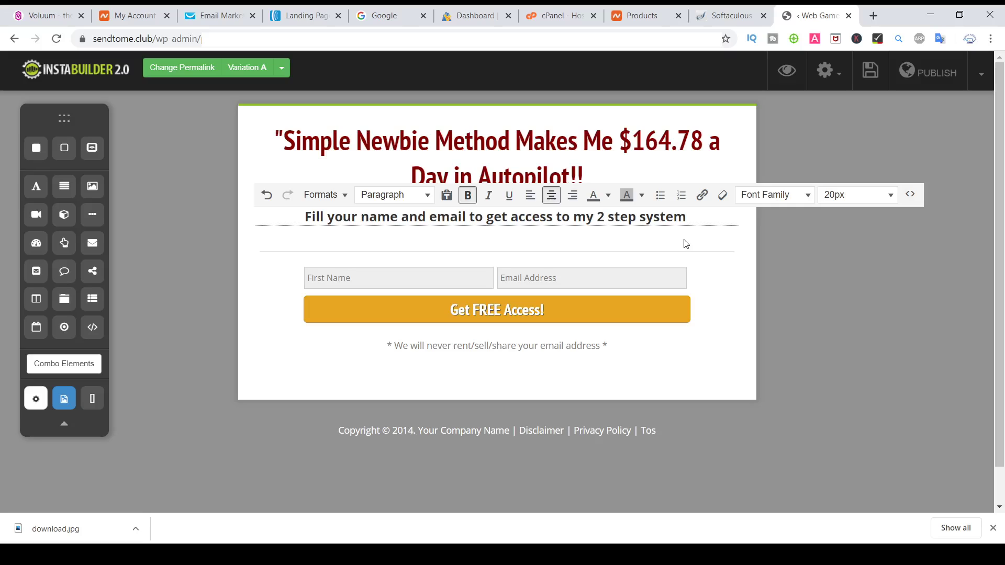
left_click(642, 219)
type("seceret")
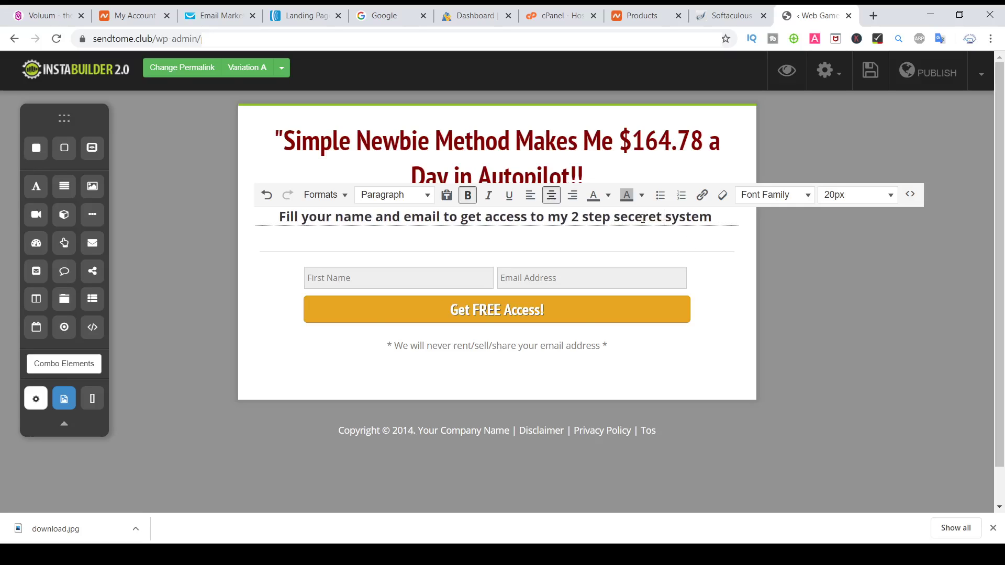
double_click(685, 217)
type("method")
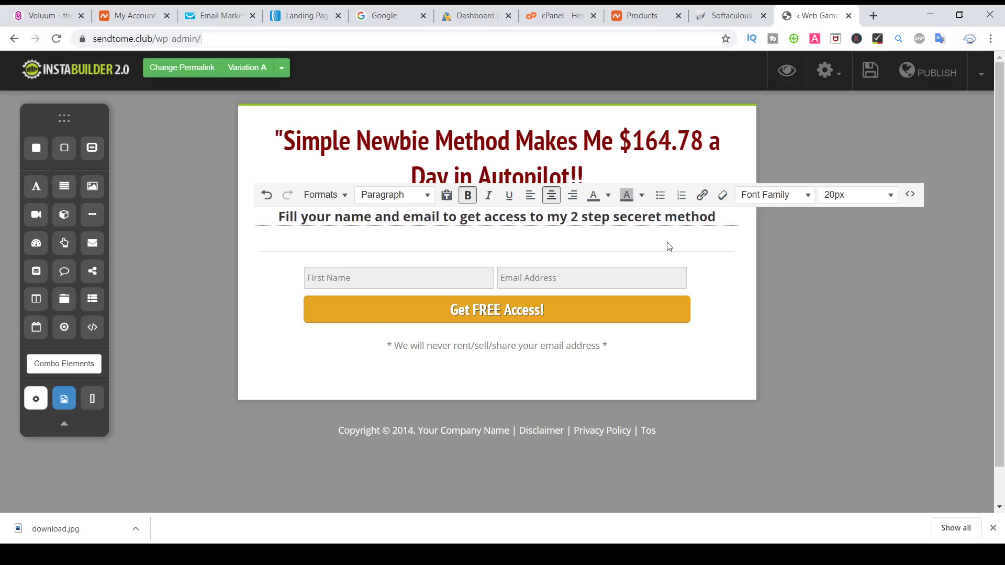
Step: Change the footer copyright year from 2014 to 2020 and delete 'Your Company Name'
left_click(522, 284)
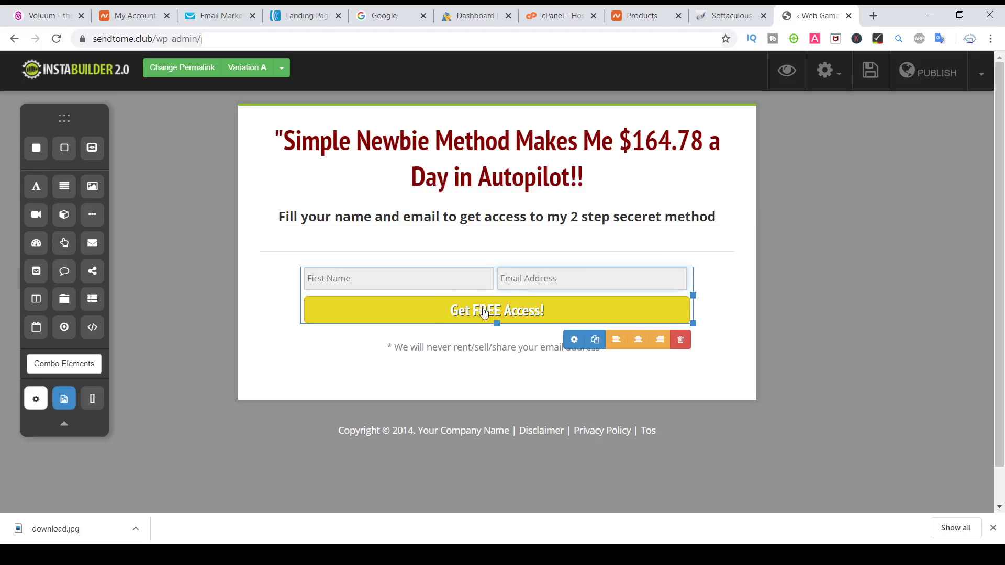
left_click(513, 372)
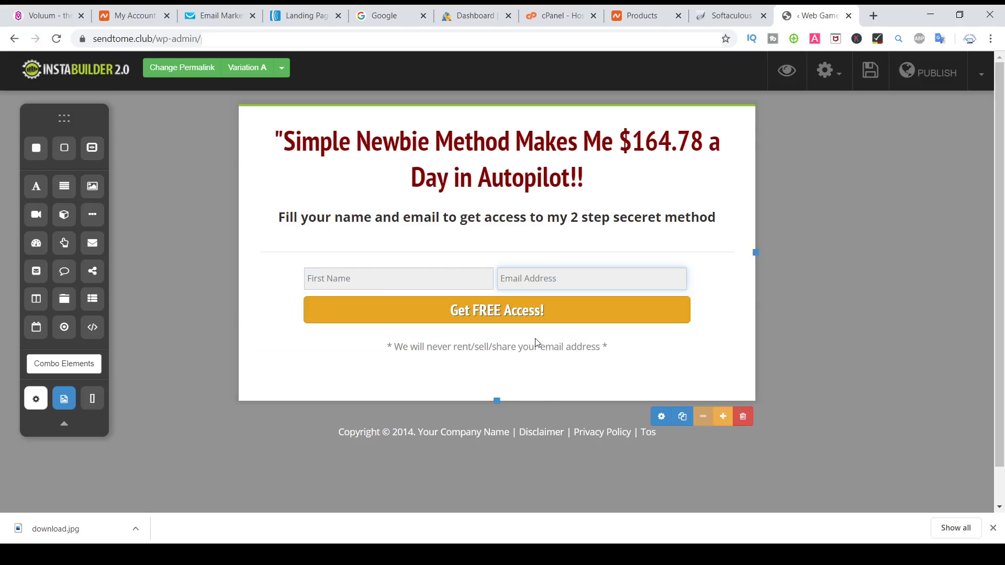
left_click(465, 435)
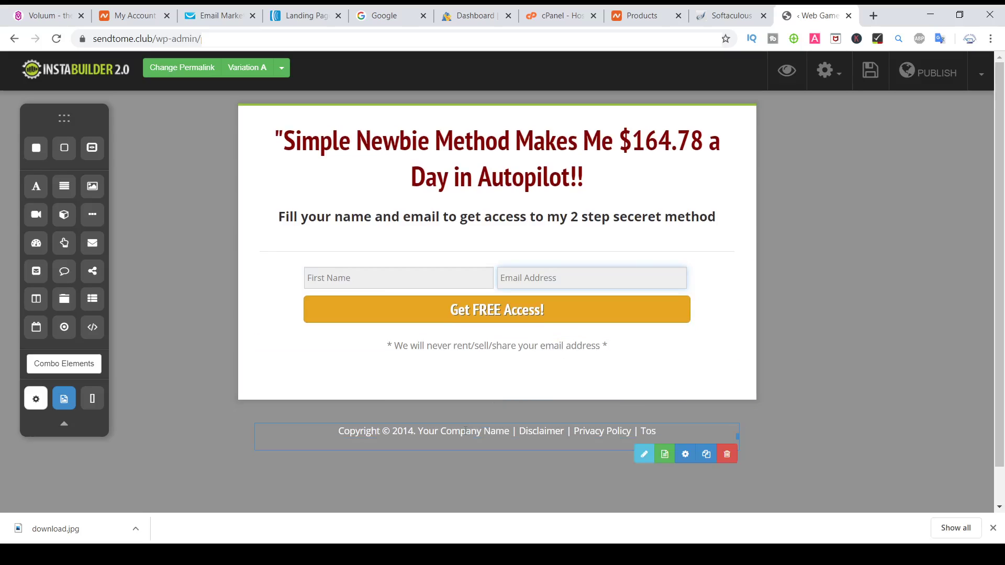
left_click(489, 455)
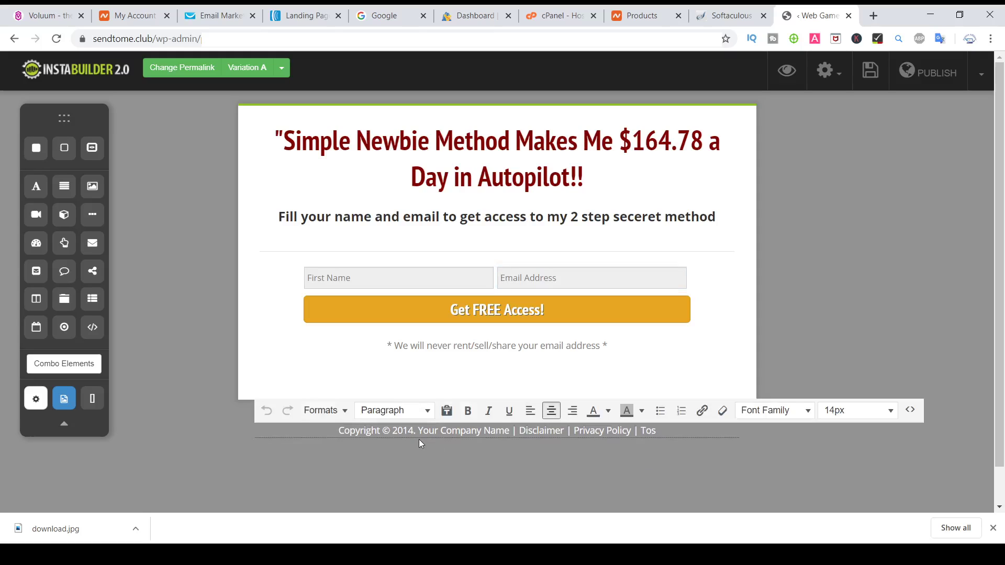
key("BackSpace")
key("BackSpace")
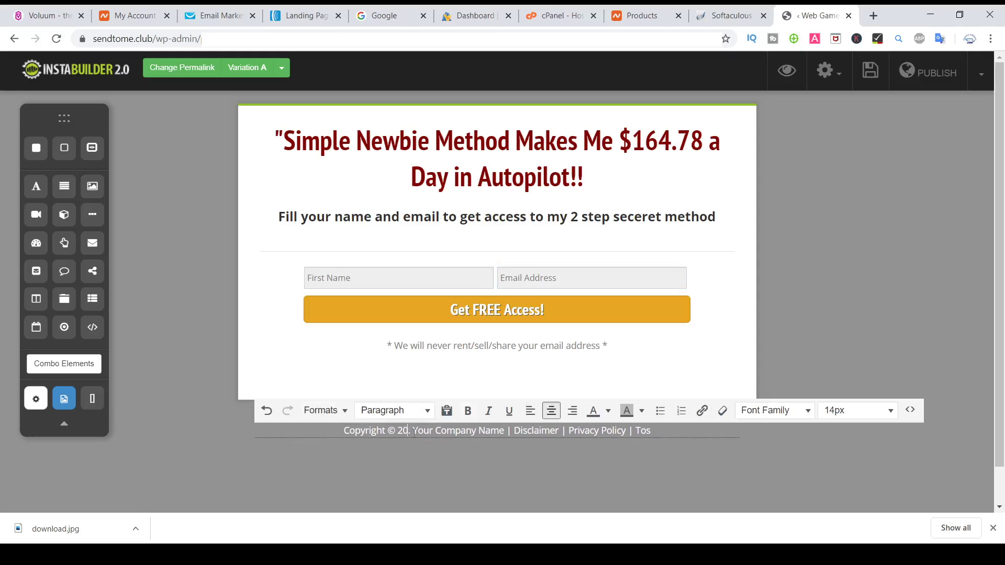
type("20")
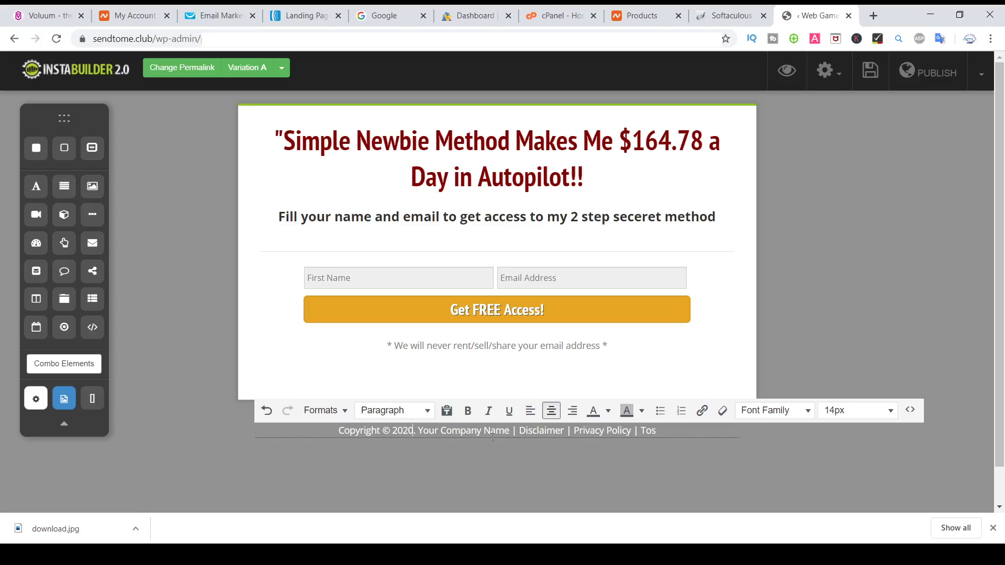
key("BackSpace")
key("BackSpace")
key("BackSpace")
key("BackSpace")
key("BackSpace")
key("BackSpace")
key("BackSpace")
key("BackSpace")
key("BackSpace")
key("BackSpace")
key("BackSpace")
key("BackSpace")
key("BackSpace")
key("BackSpace")
key("BackSpace")
key("BackSpace")
key("BackSpace")
key("BackSpace")
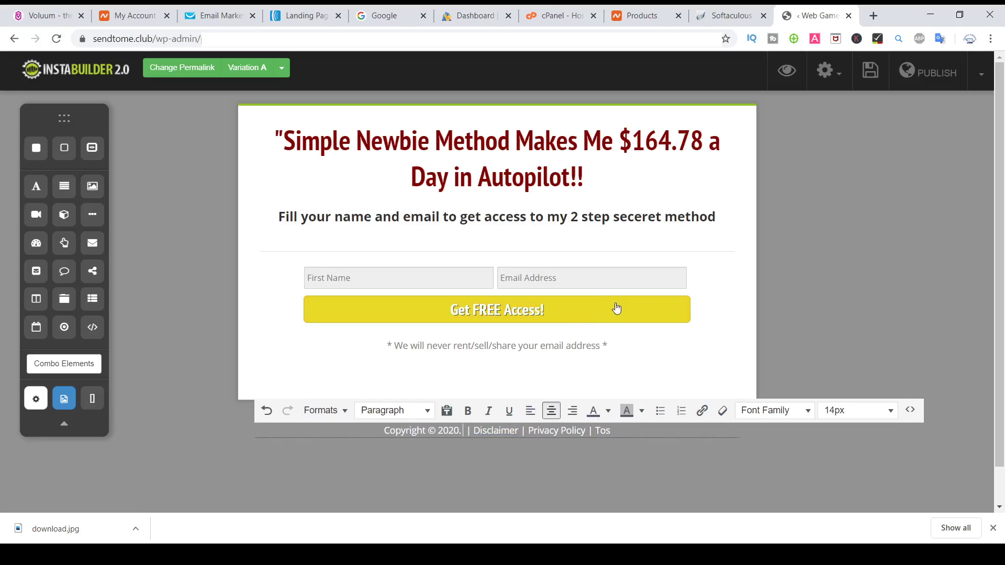
left_click(712, 282)
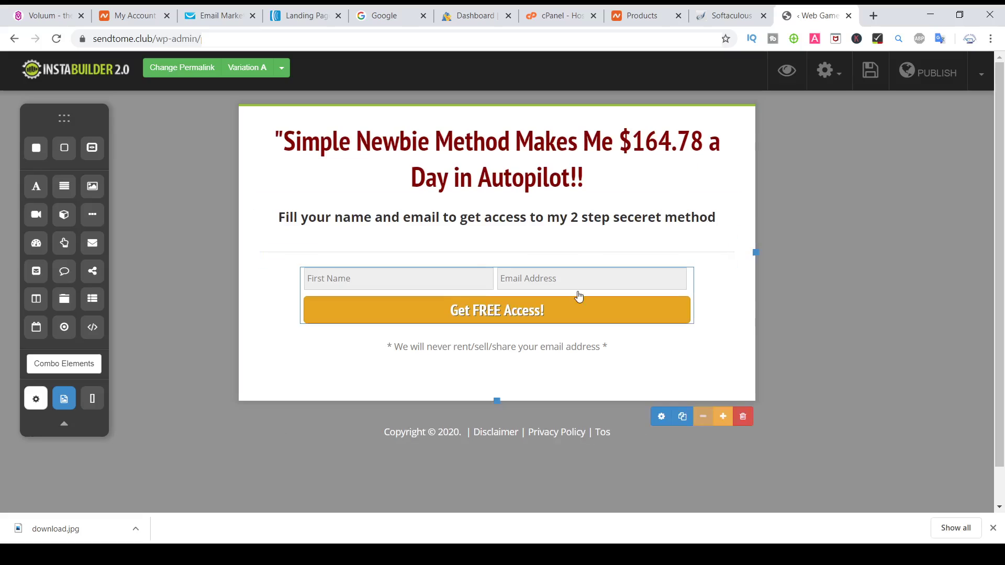
left_click(548, 308)
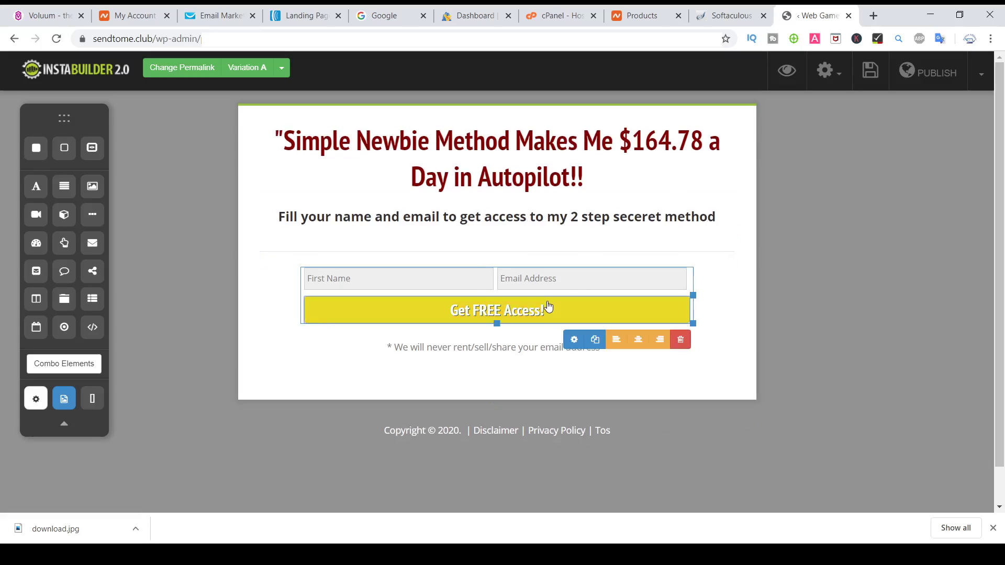
Step: Open the opt-in form settings and expand the Opt-In Form HTML Code box
left_click(575, 340)
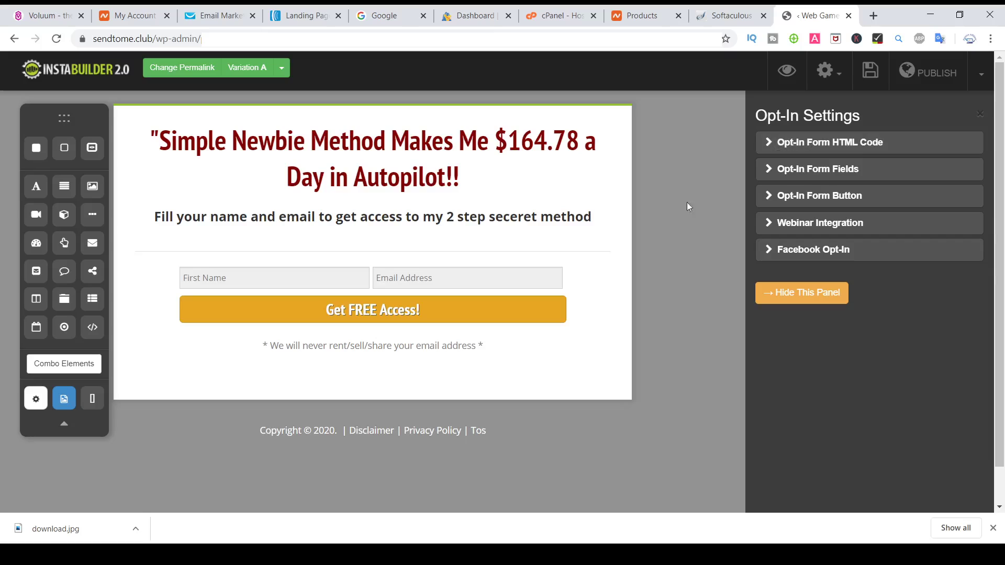
left_click(780, 142)
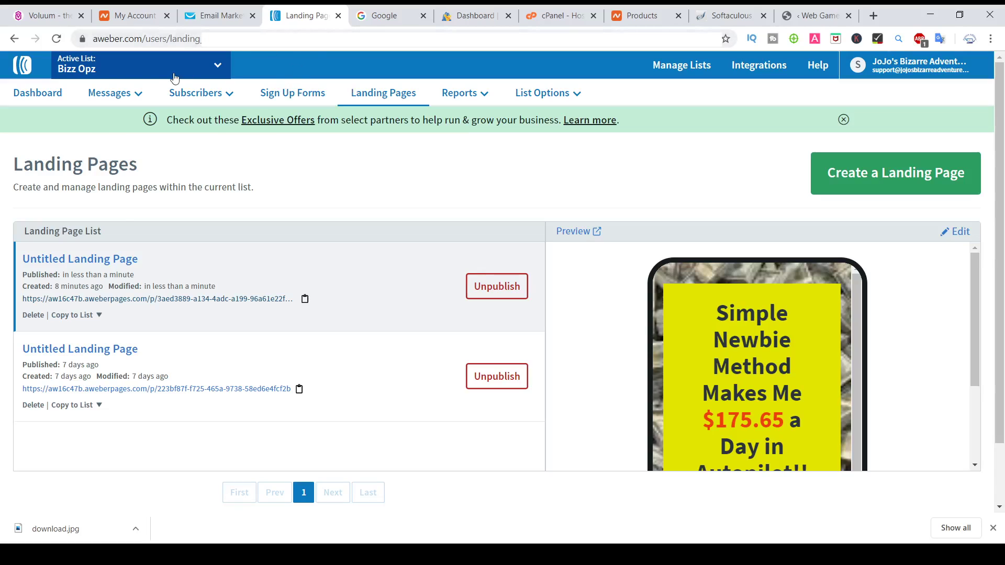
Step: In AWeber, create a new Sign Up Form from the Sign Up Forms page
left_click(117, 93)
left_click(292, 98)
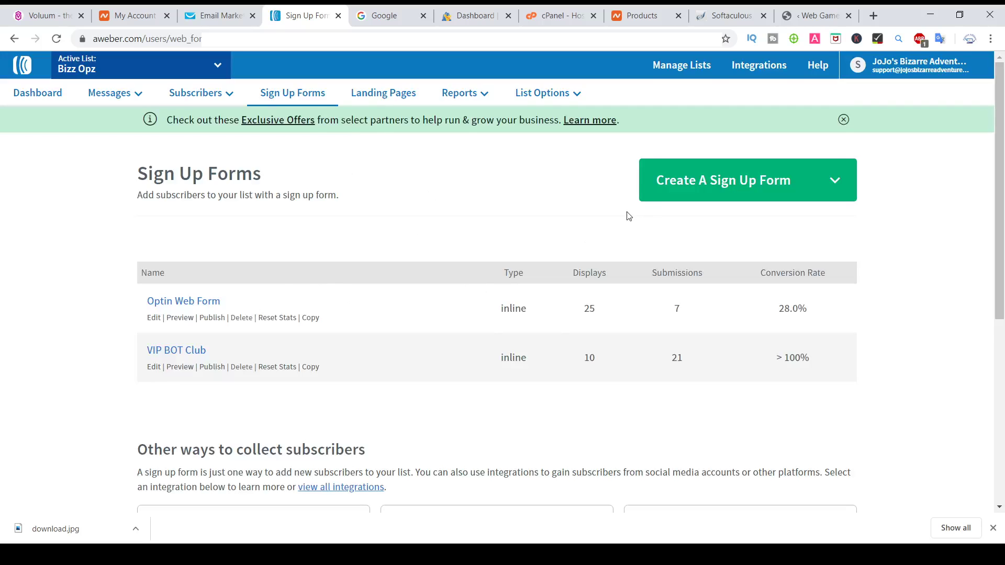
left_click(767, 179)
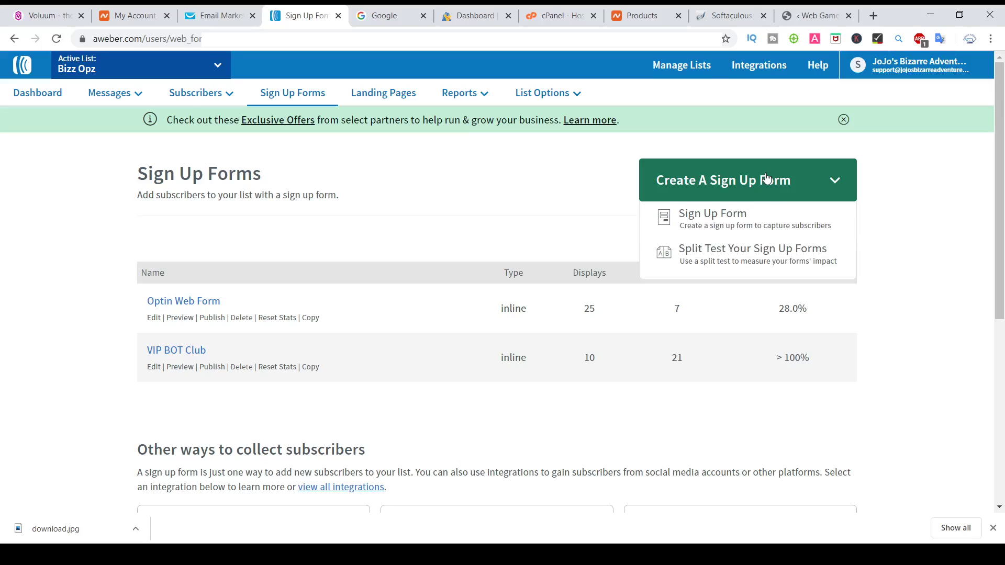
left_click(726, 216)
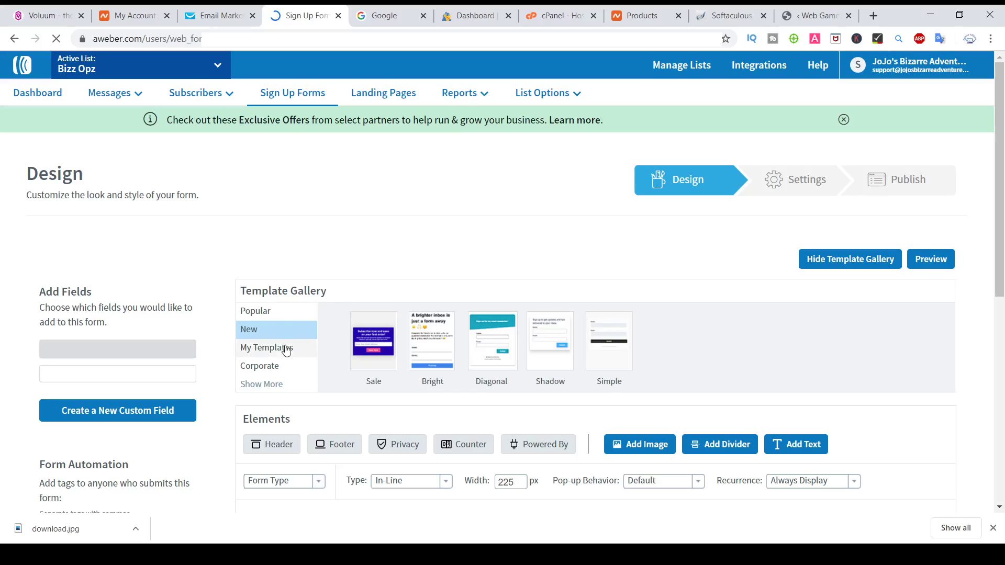
Step: Use the Basic template and delete its privacy line, Powered by AWeber line and header bar
left_click(277, 313)
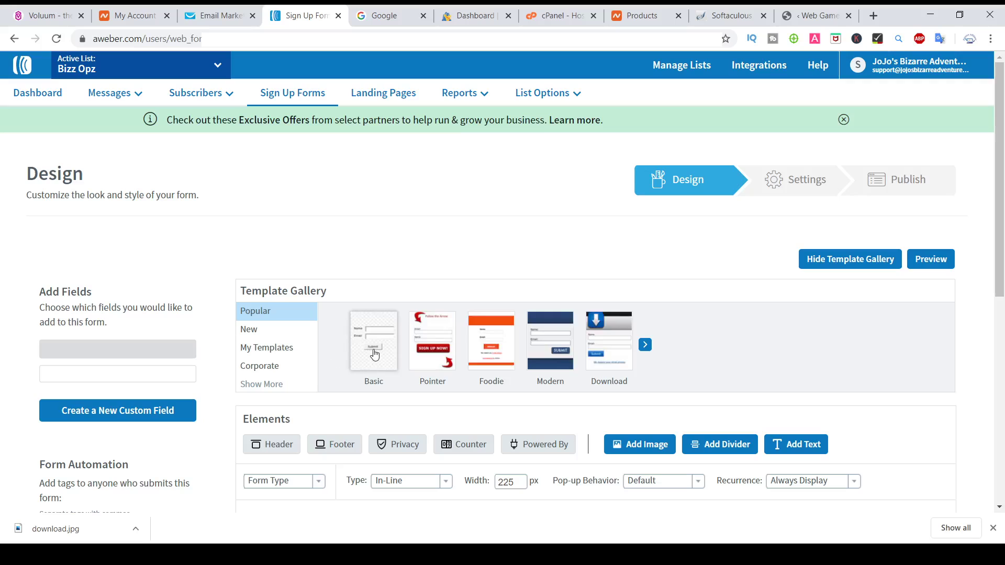
mouse_move(374, 355)
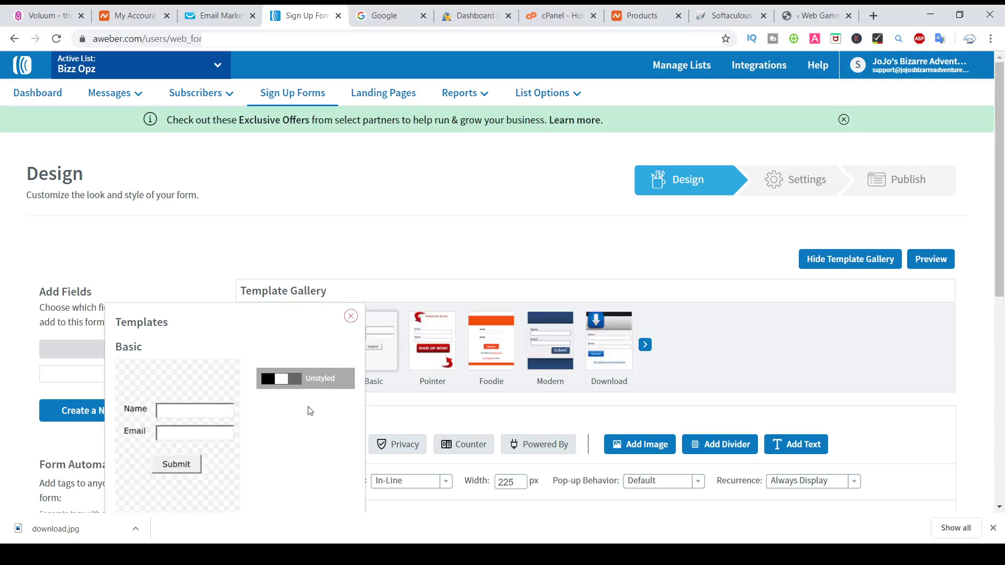
scroll(311, 411, "down", 2)
scroll(310, 411, "down", 3)
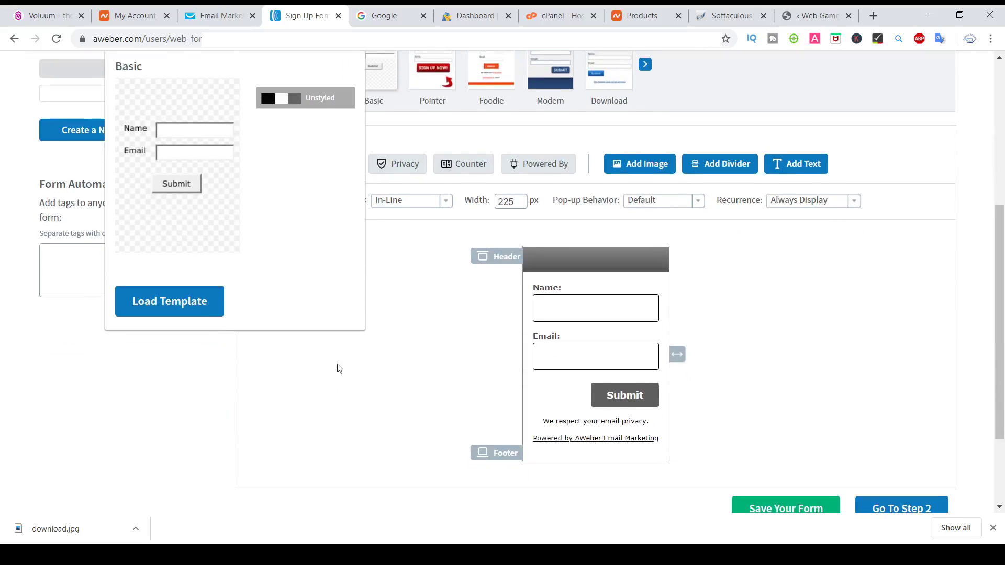
mouse_move(560, 307)
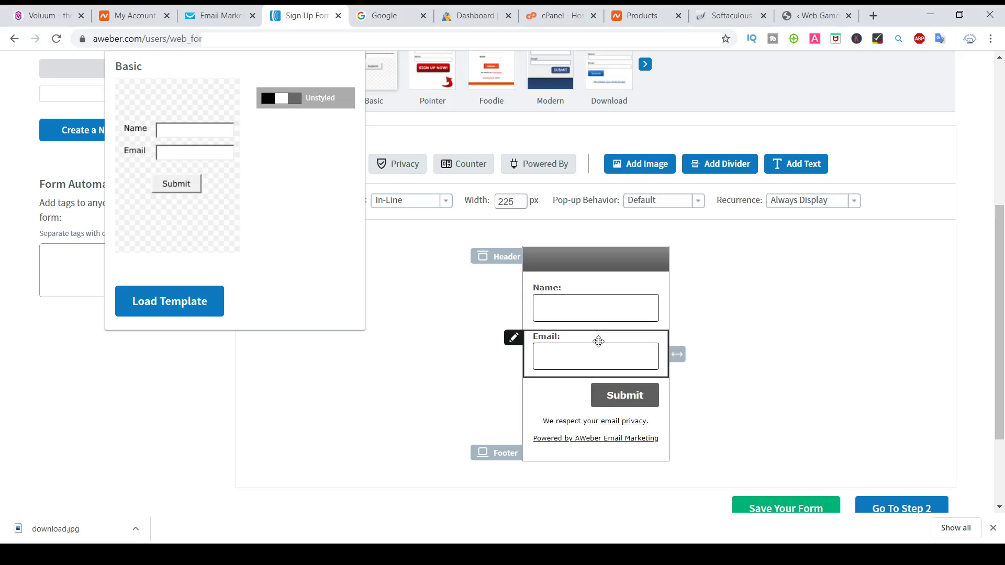
mouse_move(605, 427)
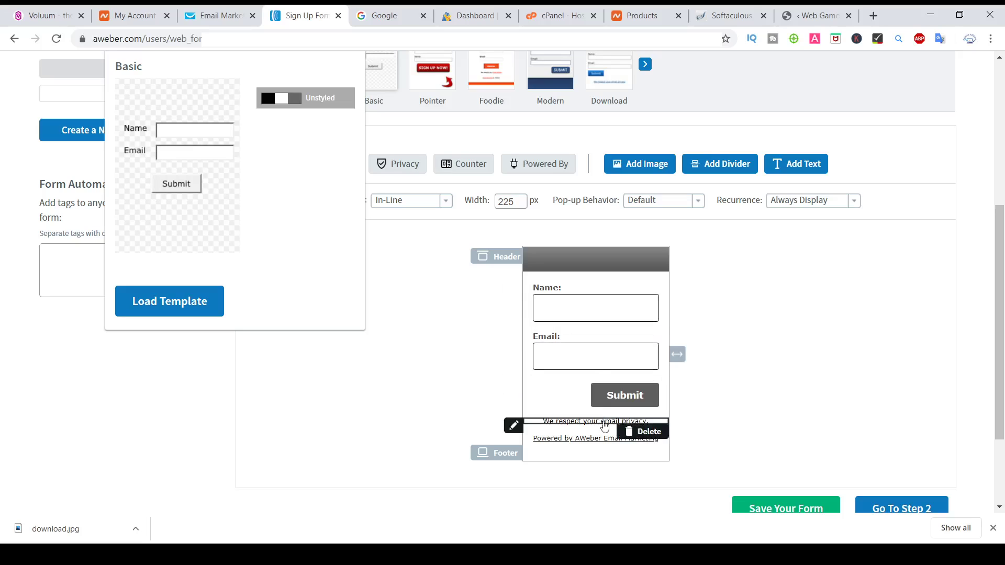
left_click(647, 432)
left_click(654, 441)
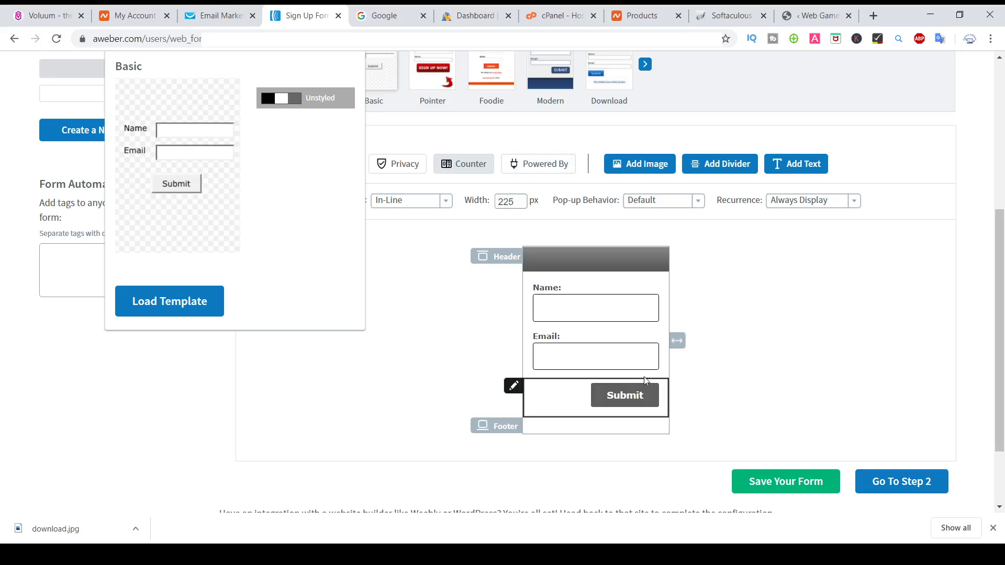
mouse_move(615, 260)
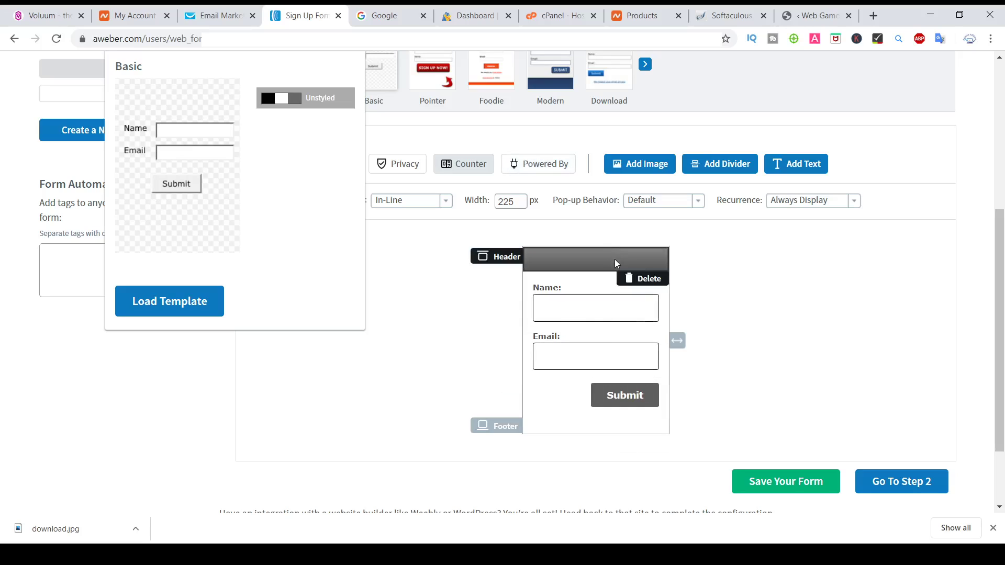
left_click(646, 281)
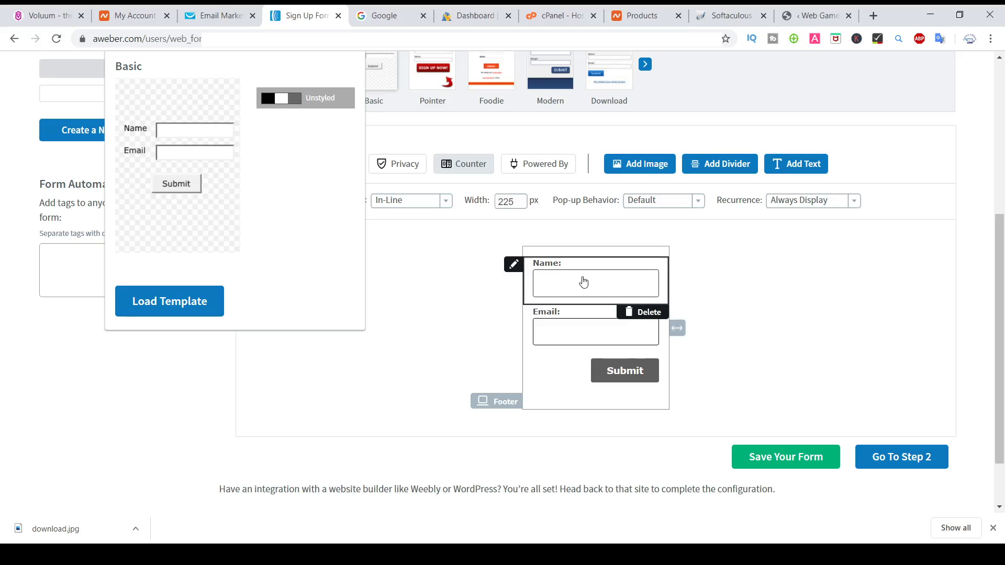
Step: Name the form Demo 1 and set its Thank You page to Custom Page
left_click(894, 459)
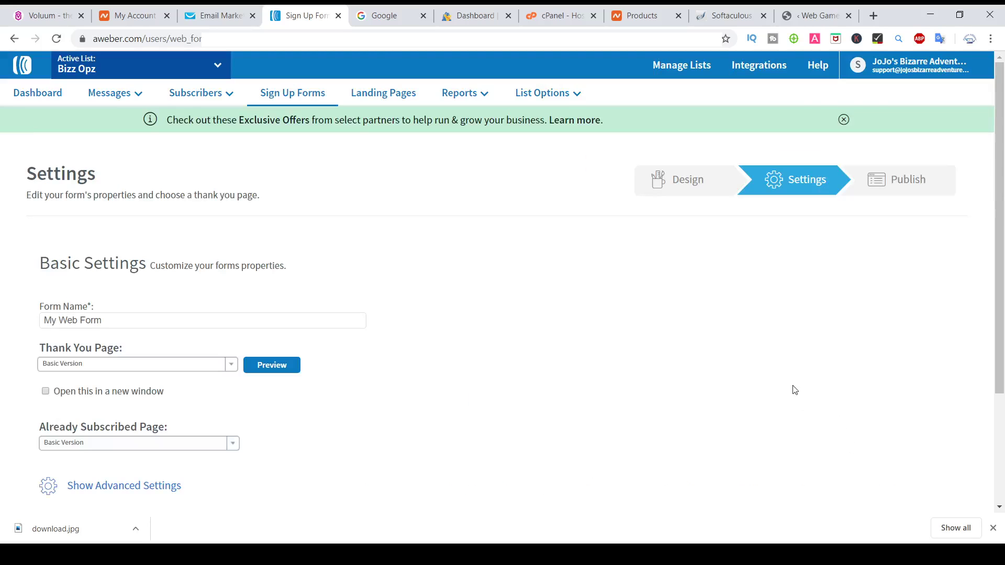
left_click(122, 322)
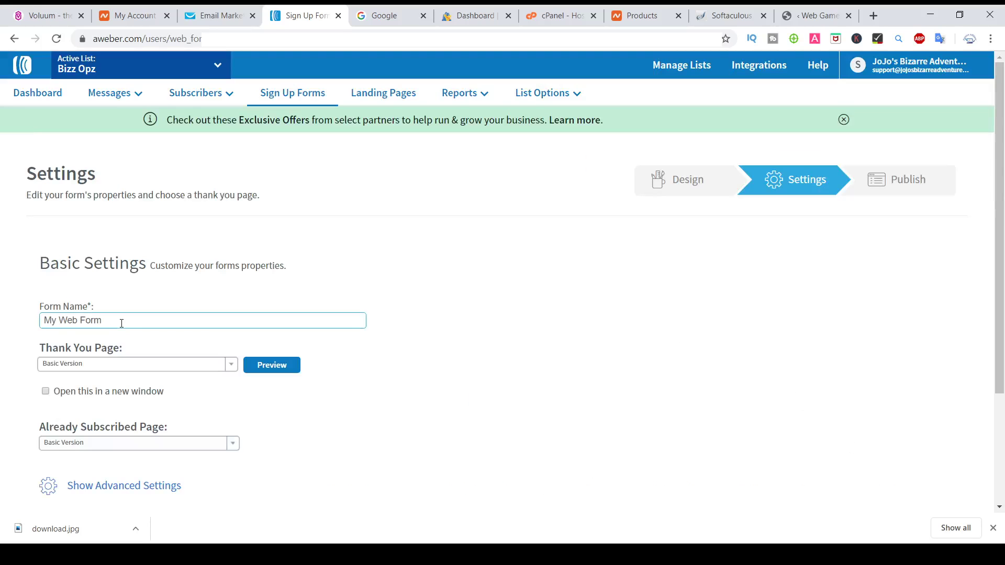
key("ctrl+a")
type("Demo 1")
left_click(145, 366)
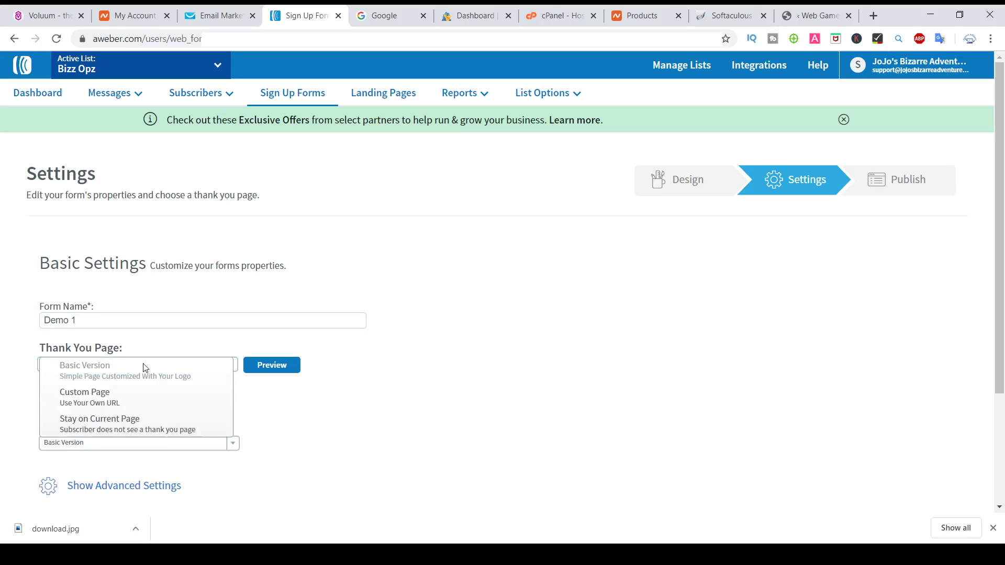
left_click(146, 398)
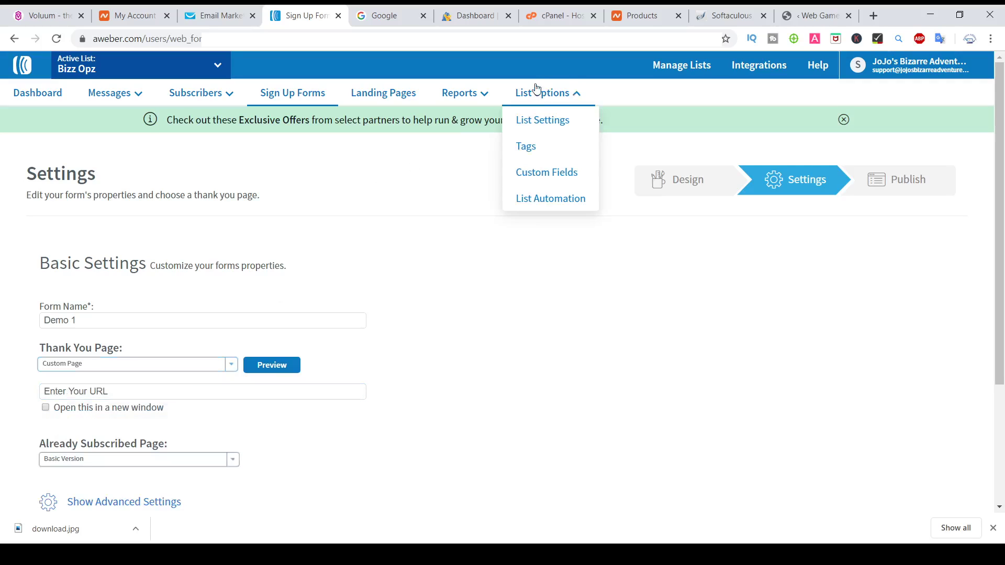
left_click(814, 11)
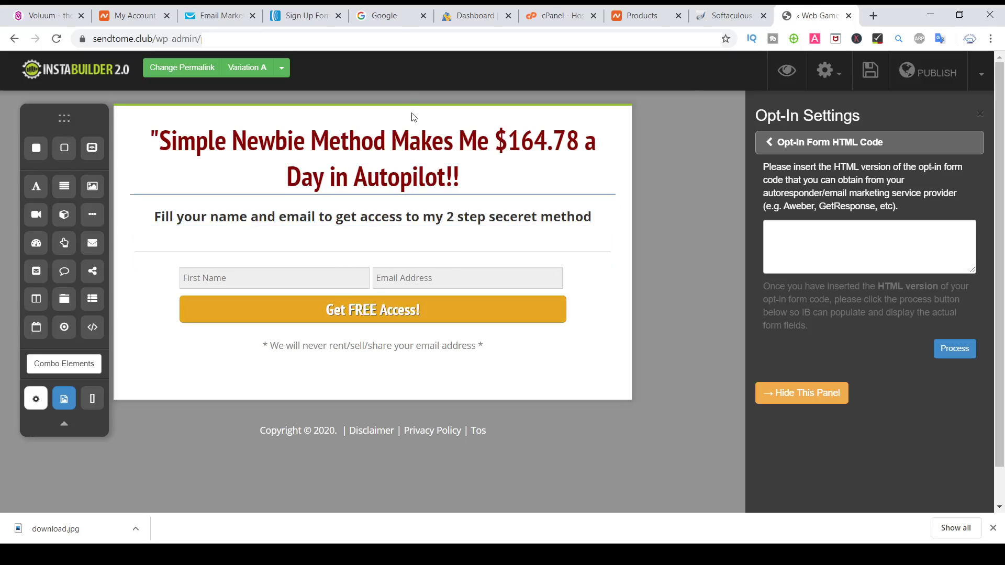
left_click(319, 21)
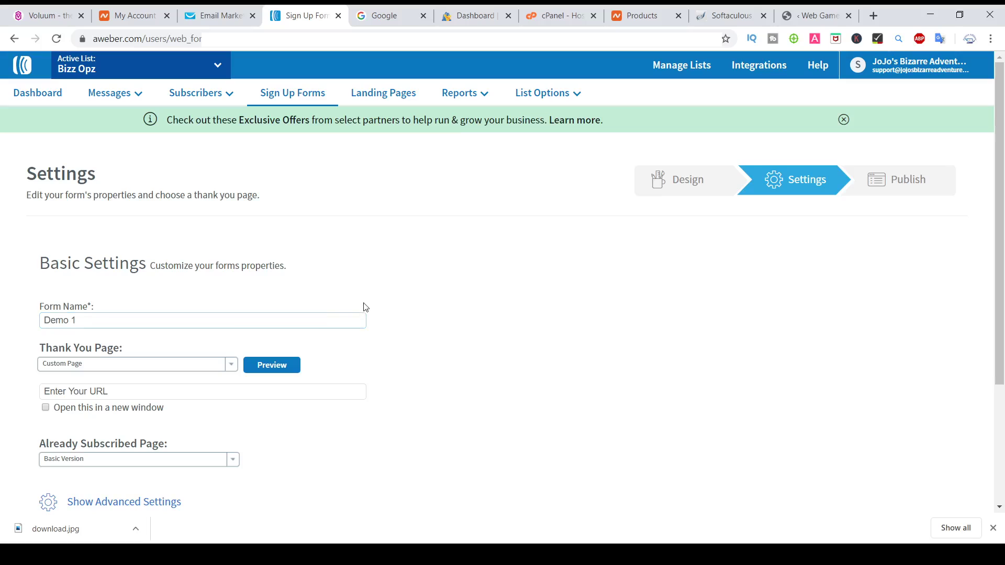
left_click(133, 388)
type("https://")
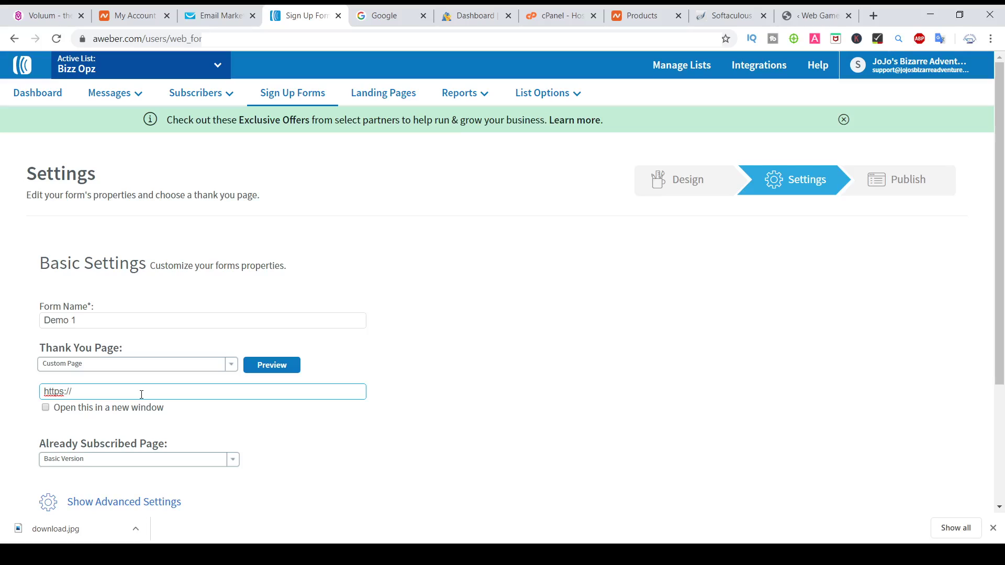
type("goog")
type("le.com")
scroll(212, 410, "down", 2)
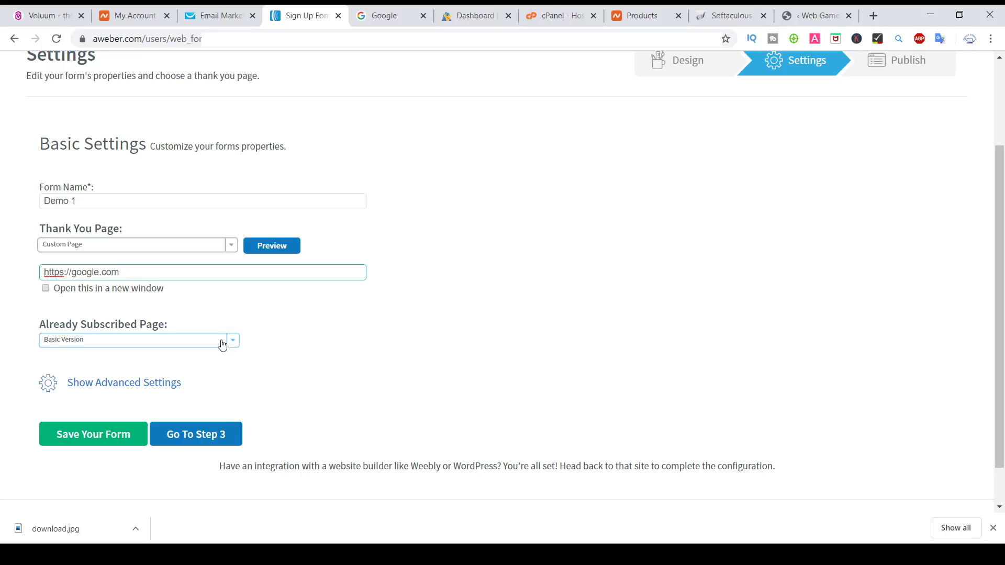
left_click(205, 333)
left_click(206, 340)
left_click(183, 376)
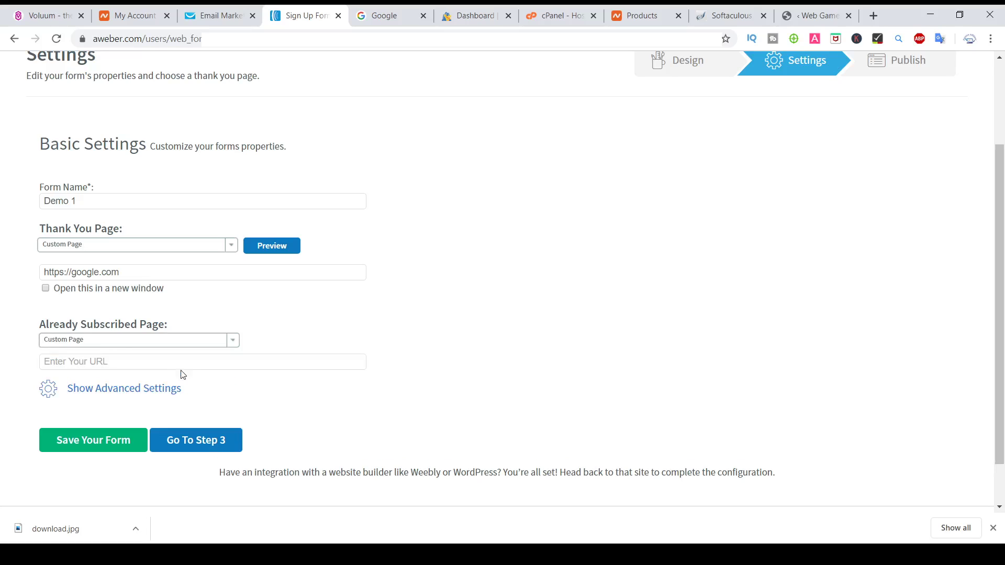
left_click(182, 361)
type("https://")
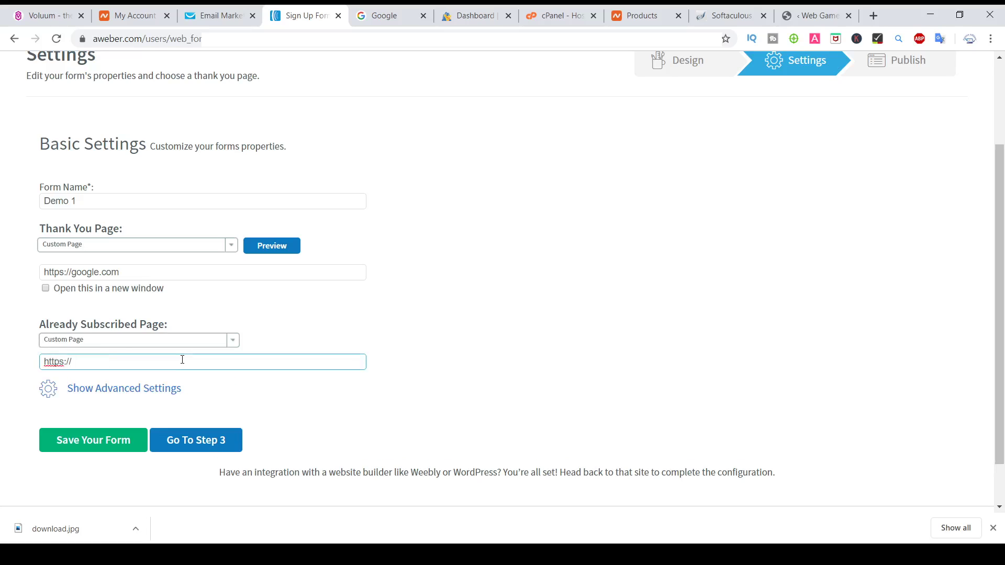
type("google.com")
Step: Save the AWeber web form and choose to install the form code yourself
left_click(190, 440)
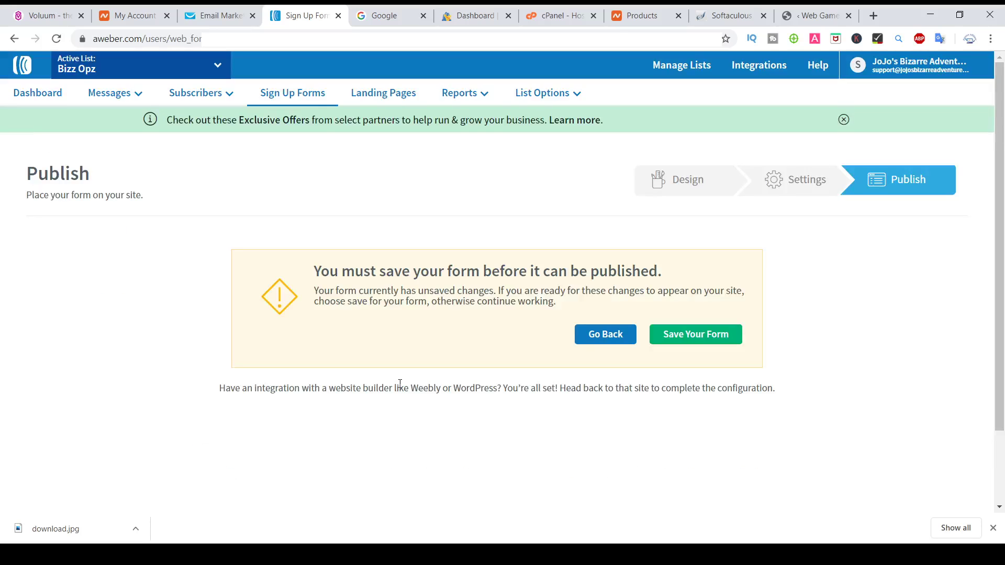
left_click(720, 334)
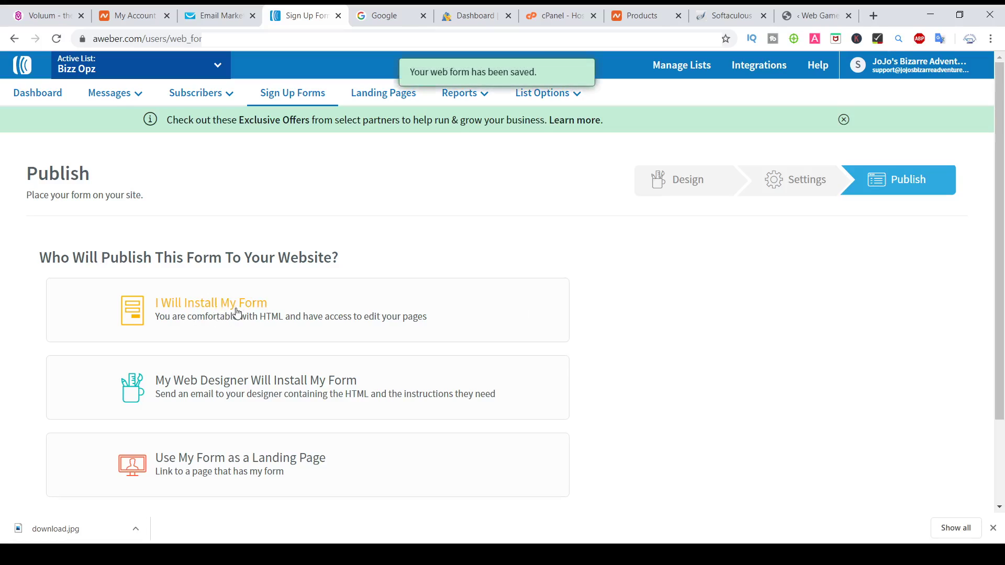
left_click(237, 313)
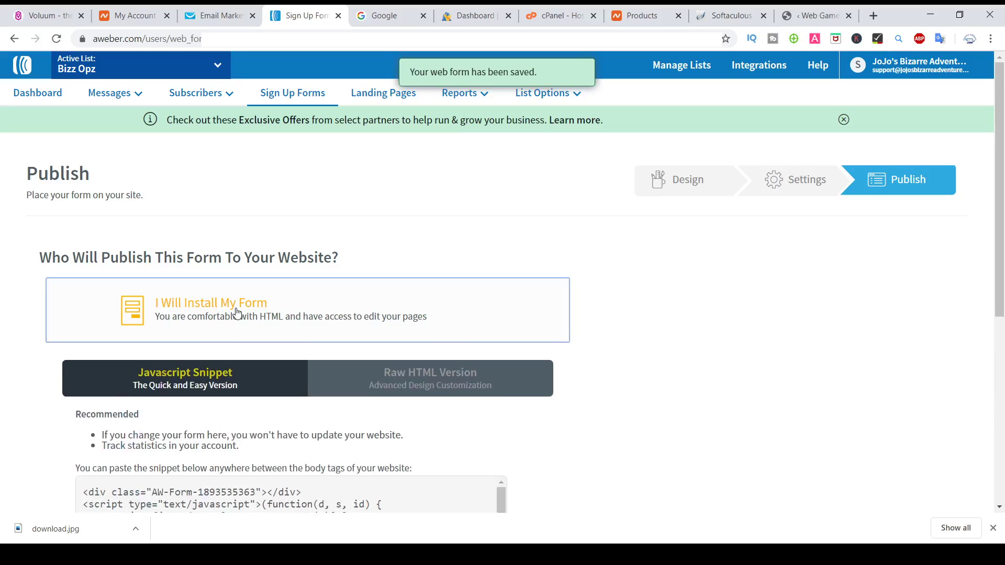
Step: Show the raw HTML version of the form code without form styles and select it all
scroll(312, 328, "down", 4)
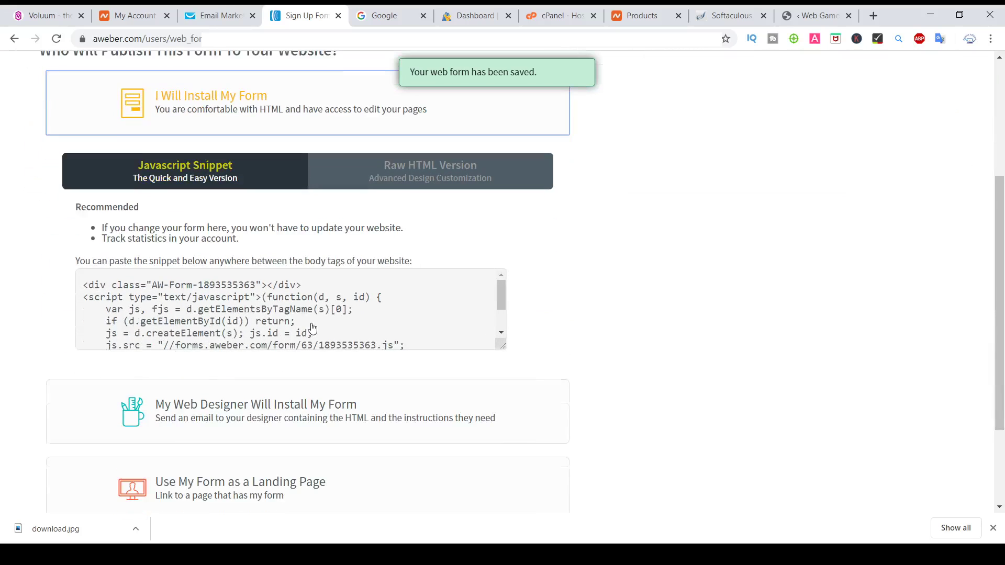
left_click(406, 167)
scroll(547, 201, "down", 3)
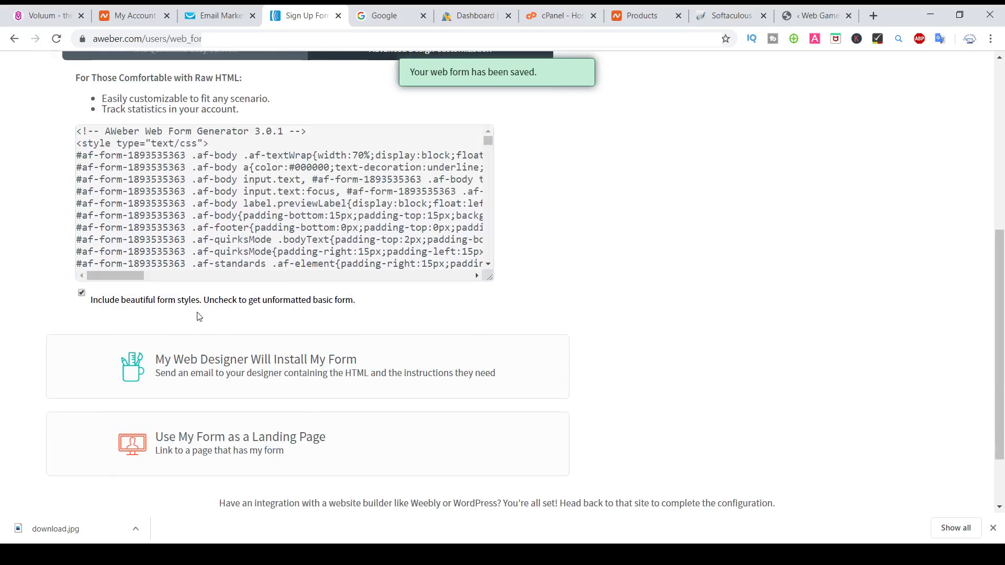
left_click(81, 293)
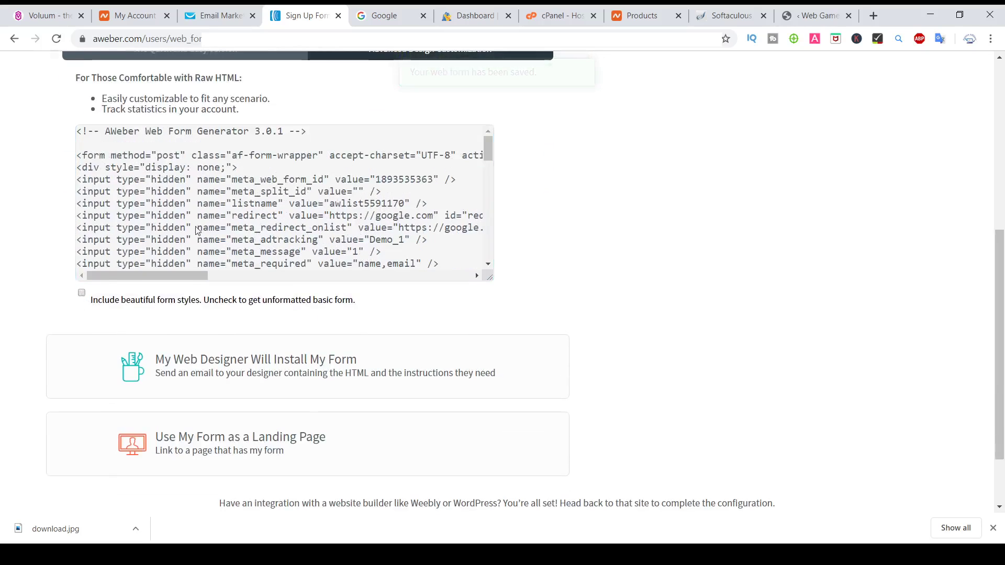
left_click(281, 202)
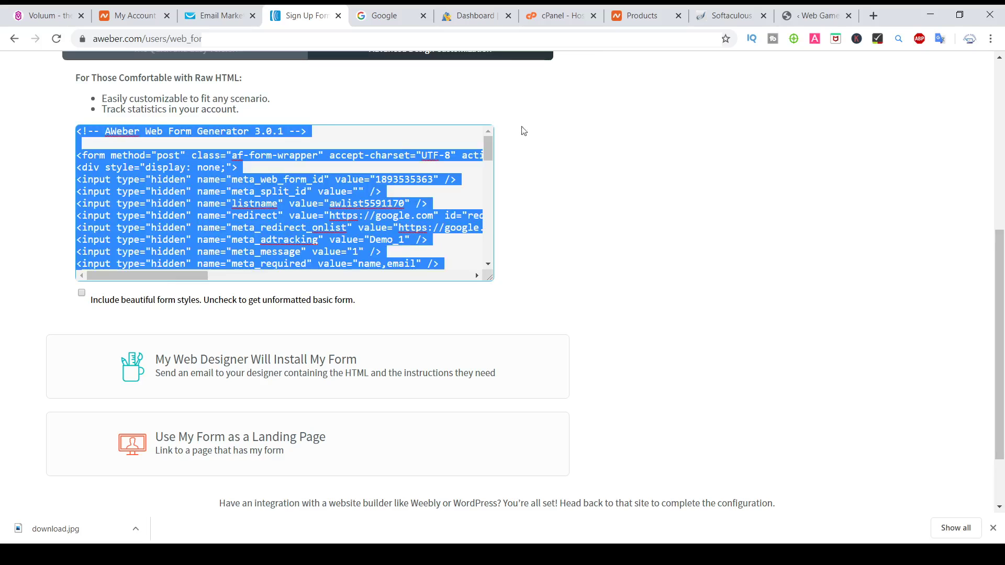
Step: Paste the AWeber form HTML into InstaBuilder's Opt-In Form HTML Code box and process it
left_click(823, 17)
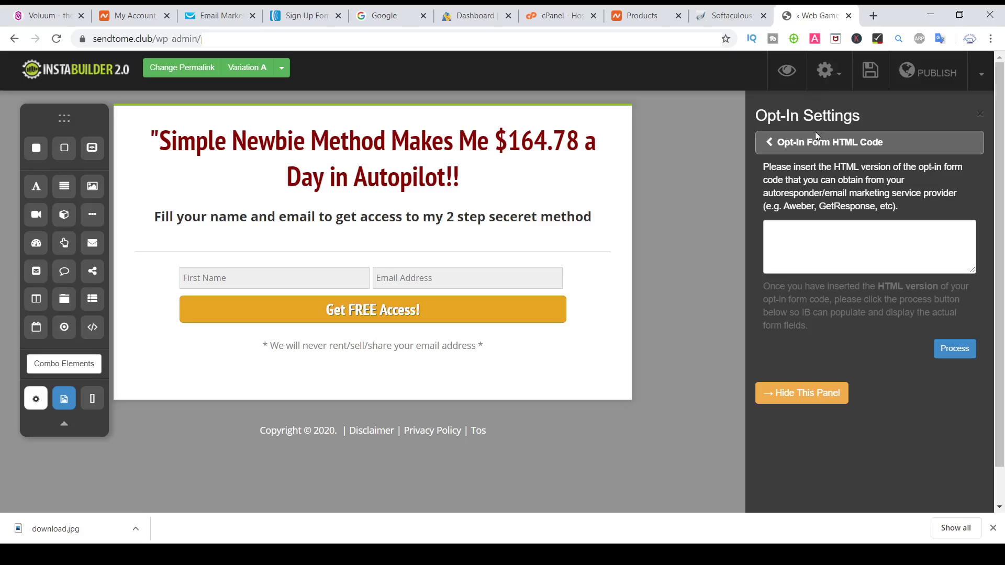
left_click(822, 243)
key("ctrl+v")
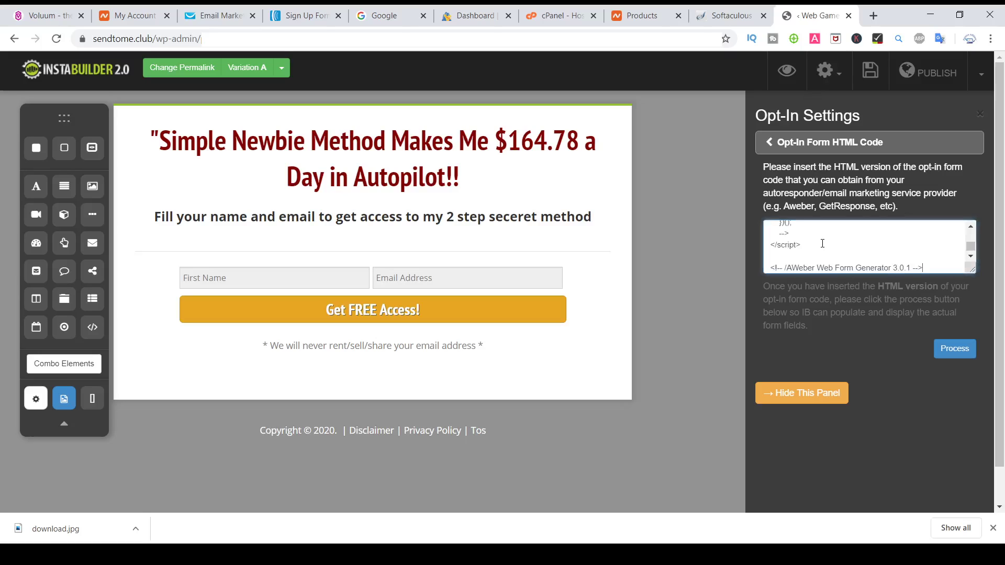
left_click(952, 347)
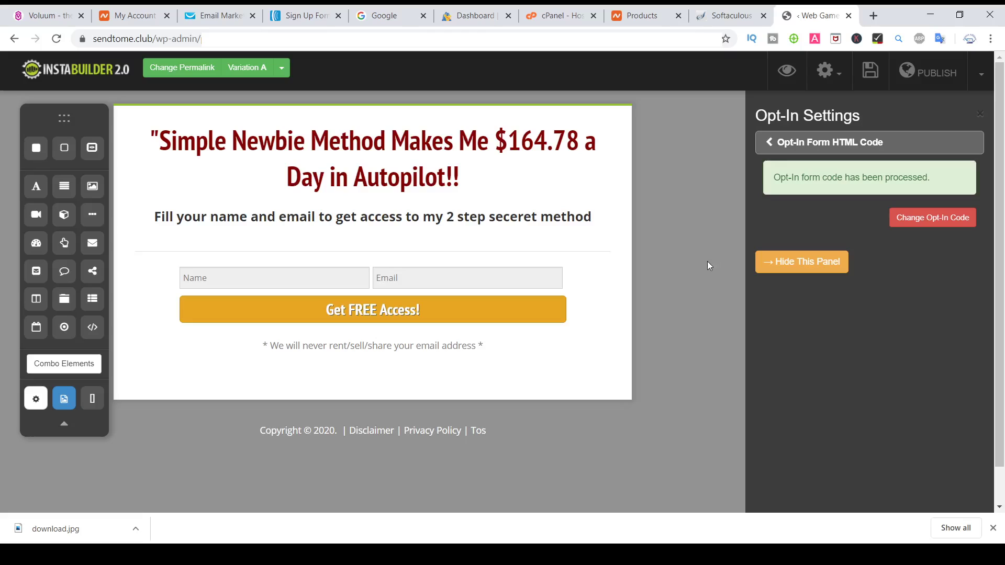
Step: Check the updated Name and Email opt-in form on the page, then save the squeeze page
left_click(498, 272)
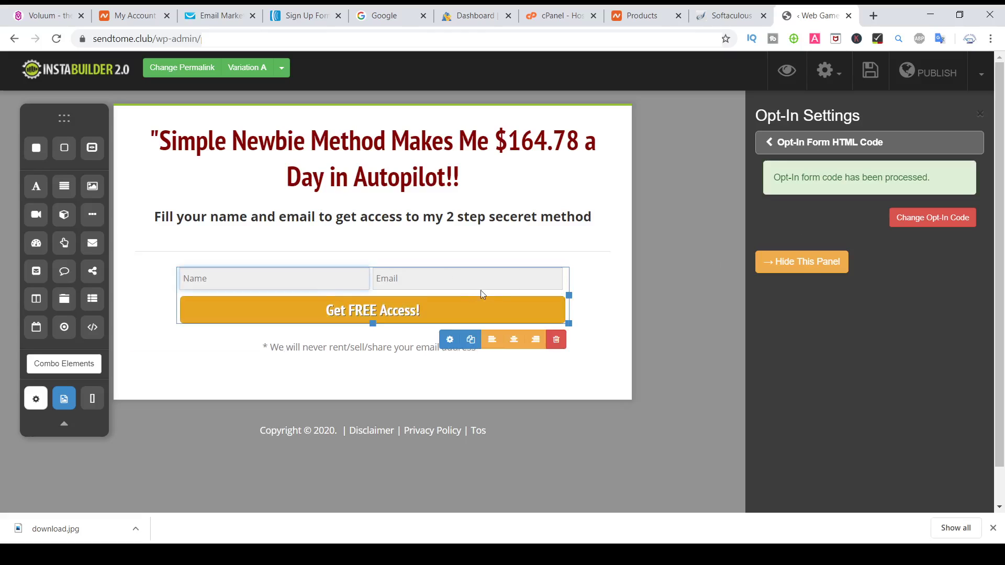
left_click(674, 260)
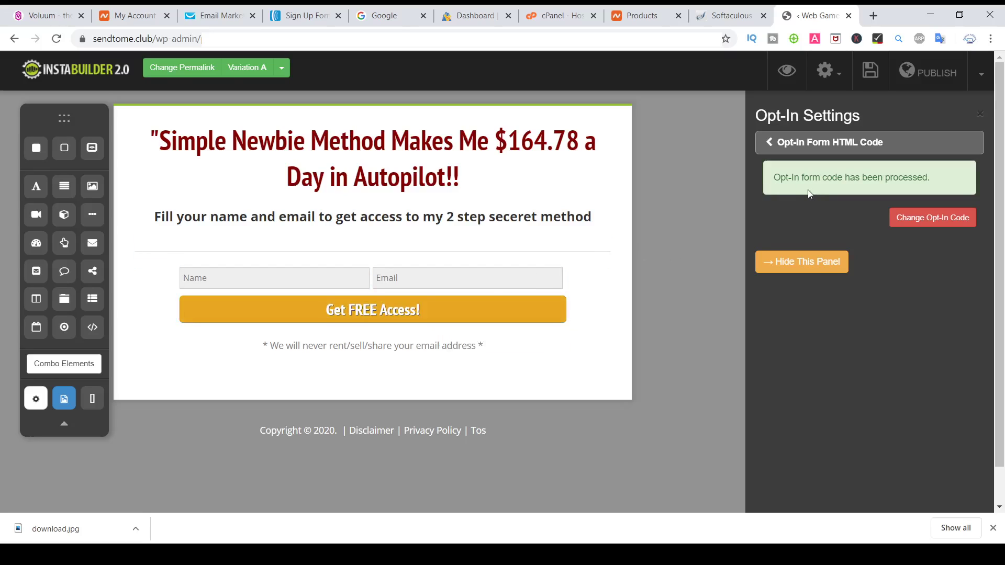
left_click(868, 79)
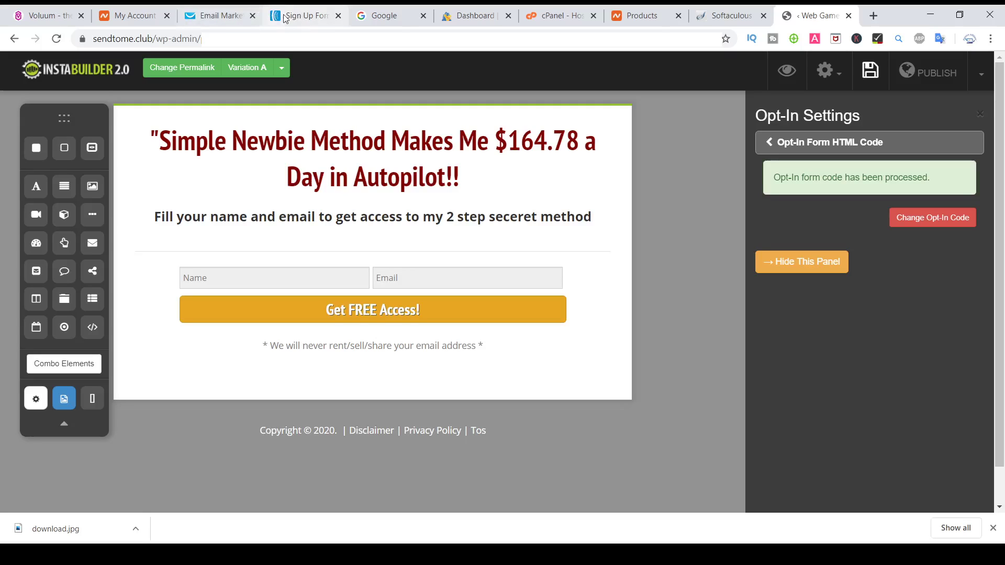
Step: Go to GetResponse's Forms and surveys section and start a new form with Create Form
left_click(237, 19)
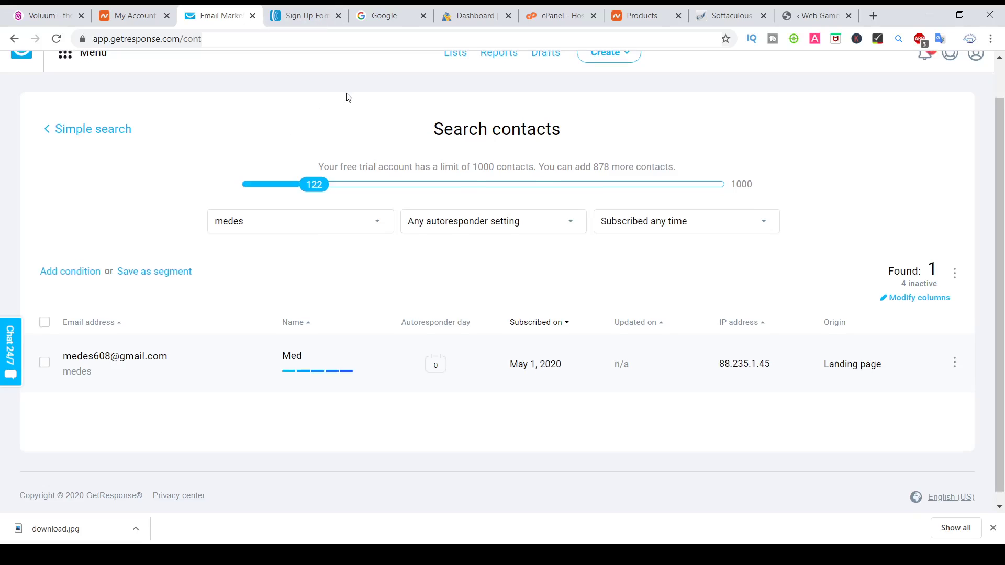
scroll(348, 98, "up", 2)
left_click(67, 97)
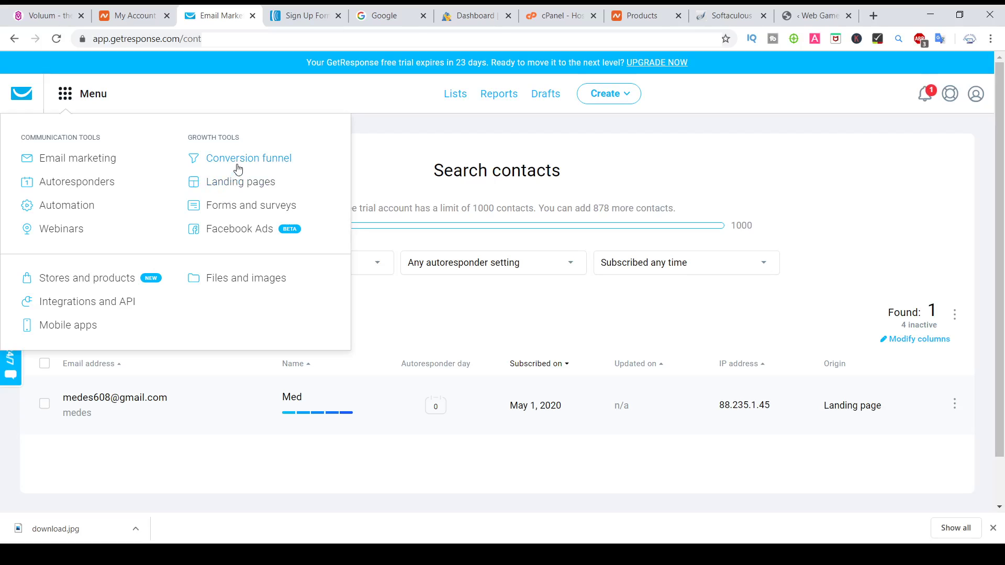
left_click(220, 210)
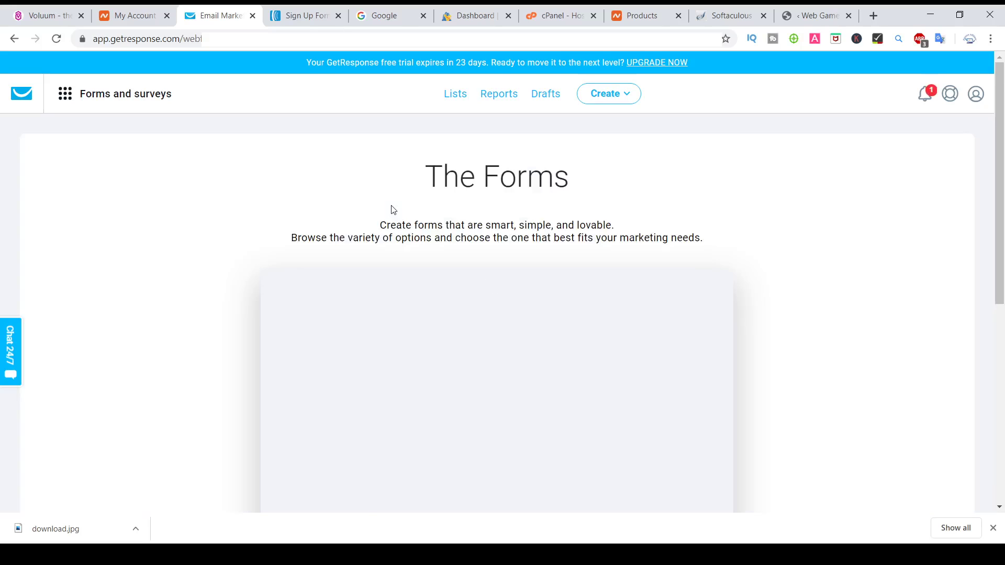
scroll(803, 254, "down", 6)
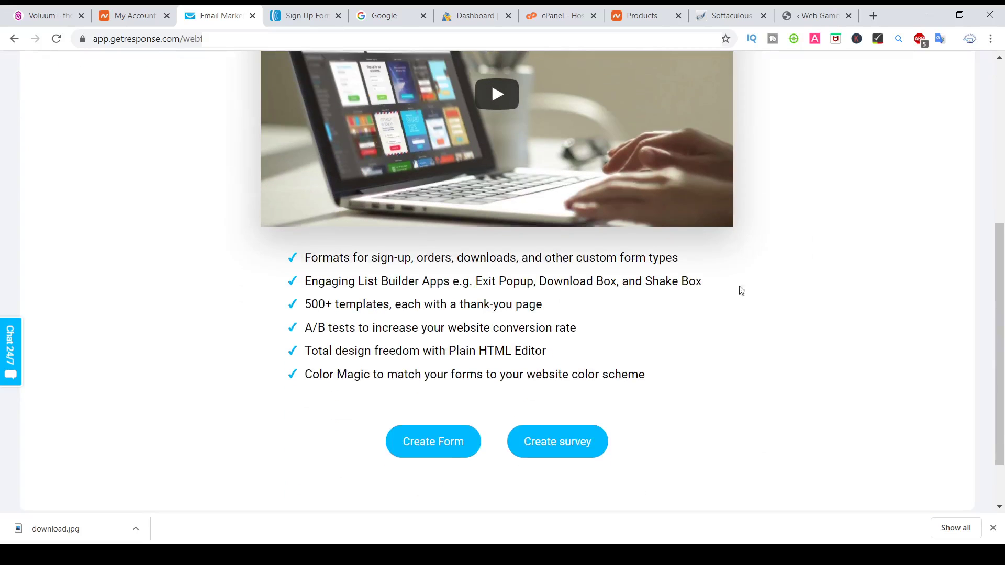
left_click(446, 441)
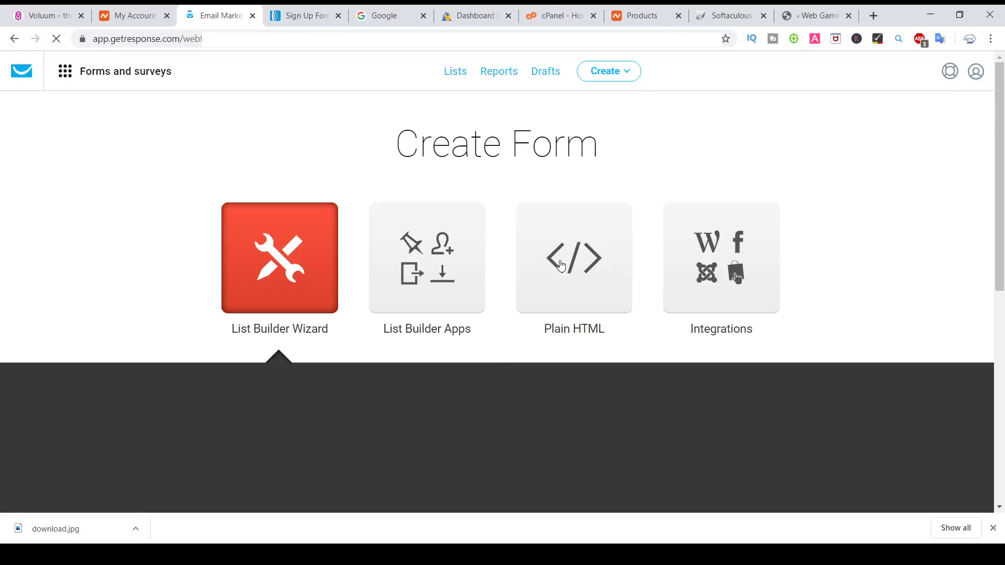
Step: Choose the Plain HTML form type and add a Name field to it
left_click(560, 262)
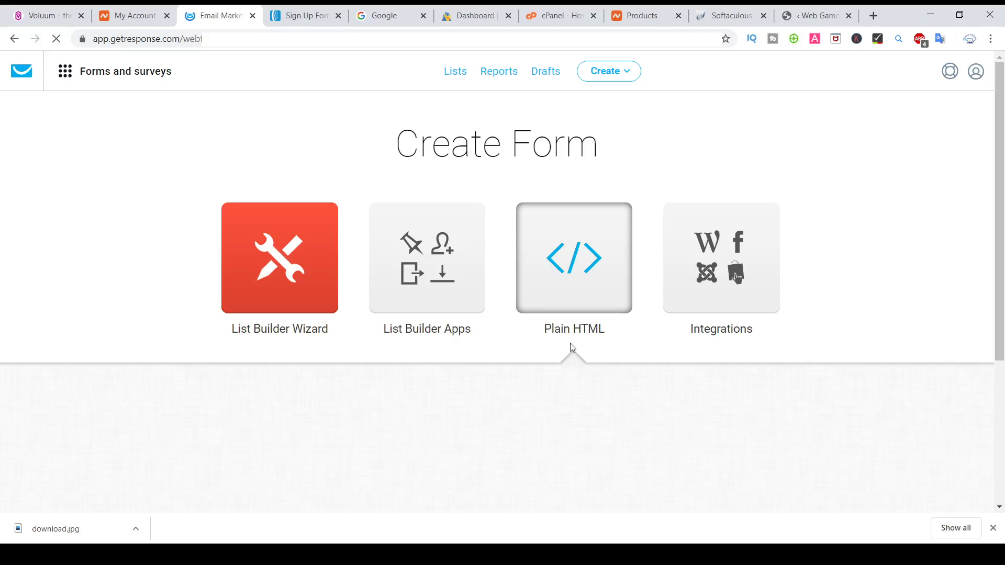
scroll(571, 347, "down", 4)
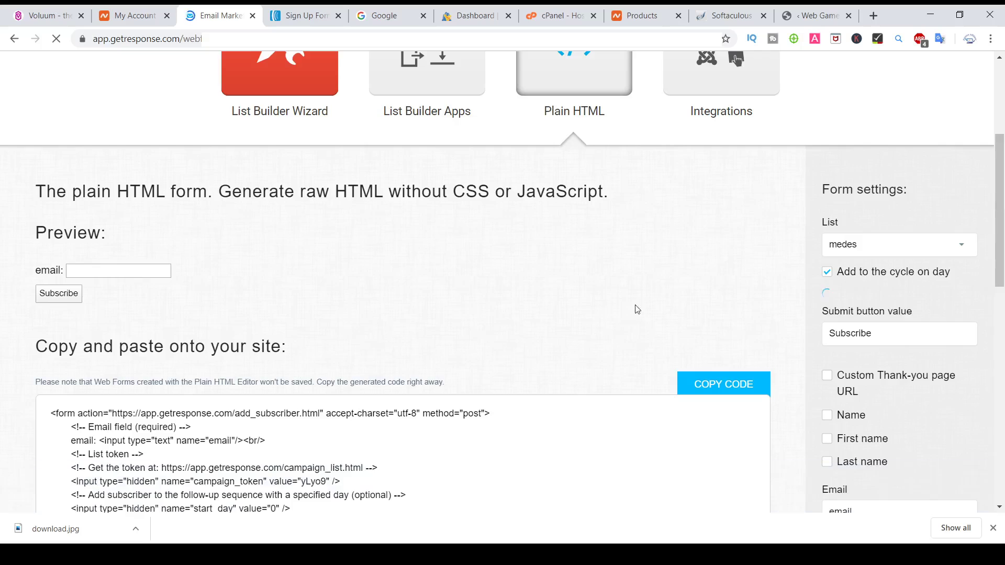
scroll(683, 295, "down", 1)
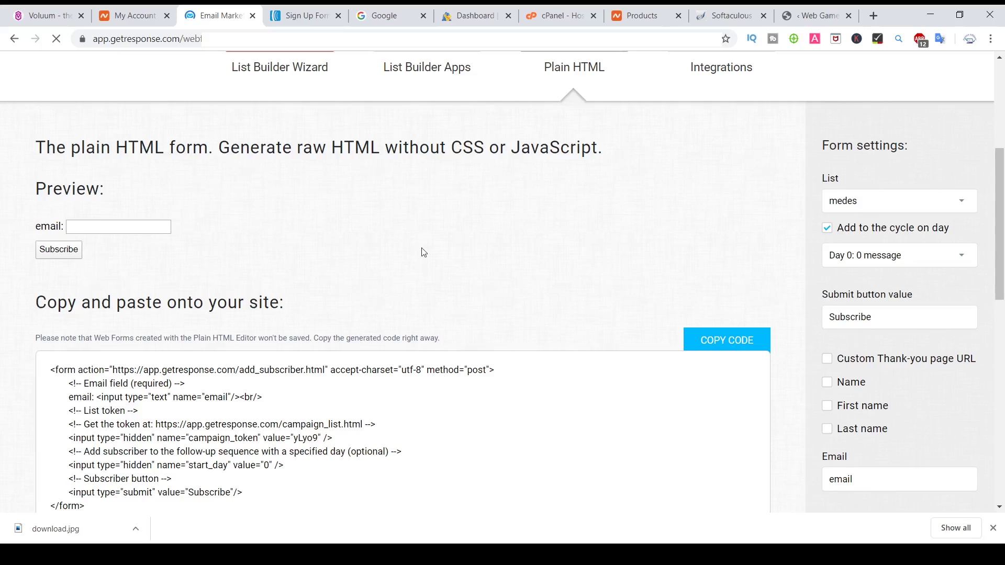
left_click(828, 383)
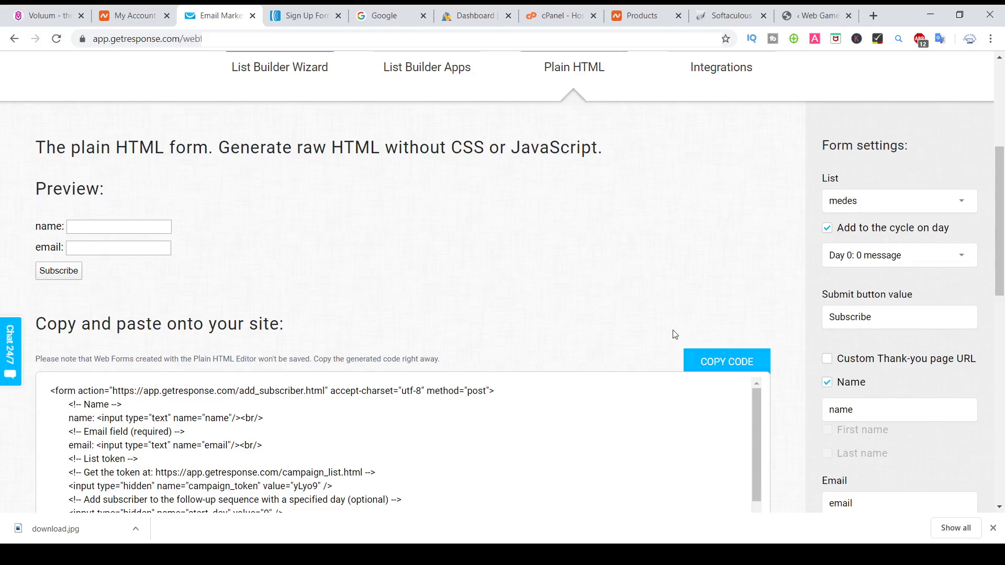
scroll(727, 330, "down", 2)
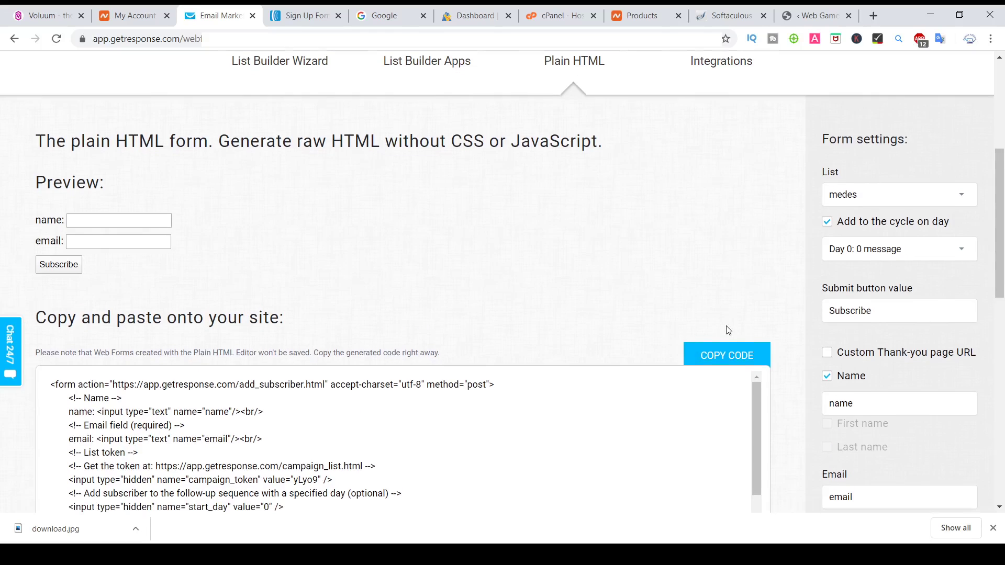
scroll(727, 331, "down", 4)
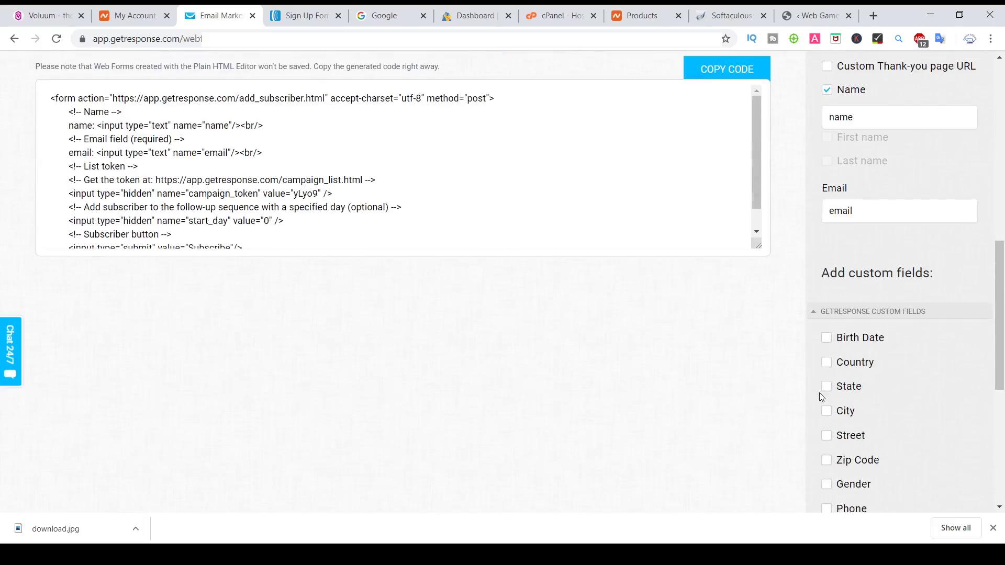
scroll(838, 255, "down", 7)
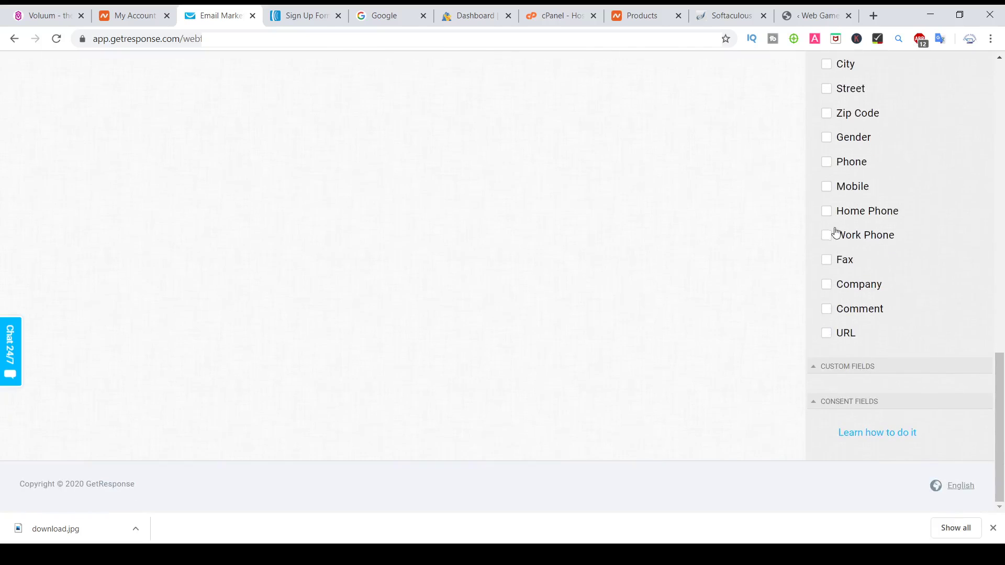
scroll(832, 234, "up", 4)
scroll(835, 235, "up", 5)
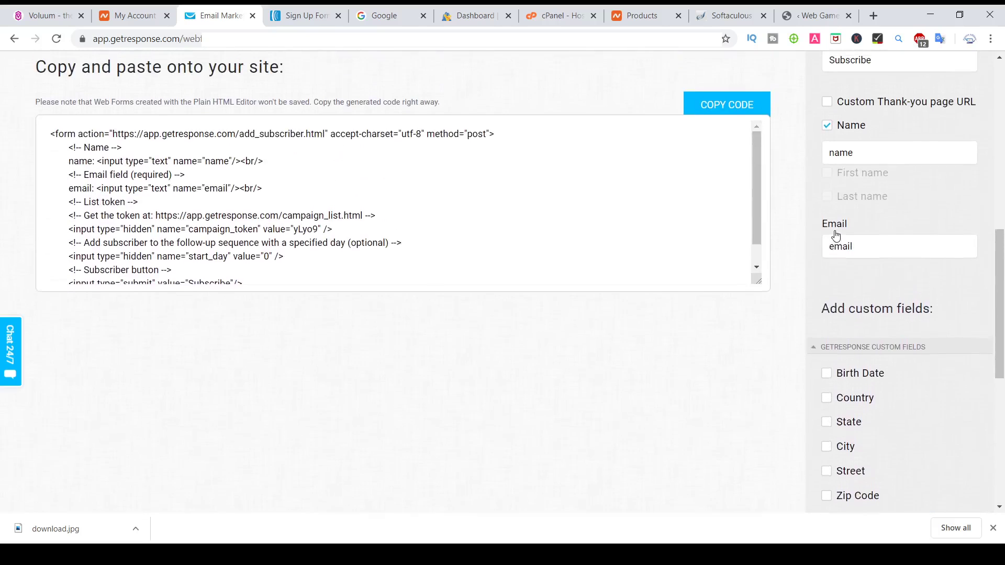
scroll(834, 230, "up", 2)
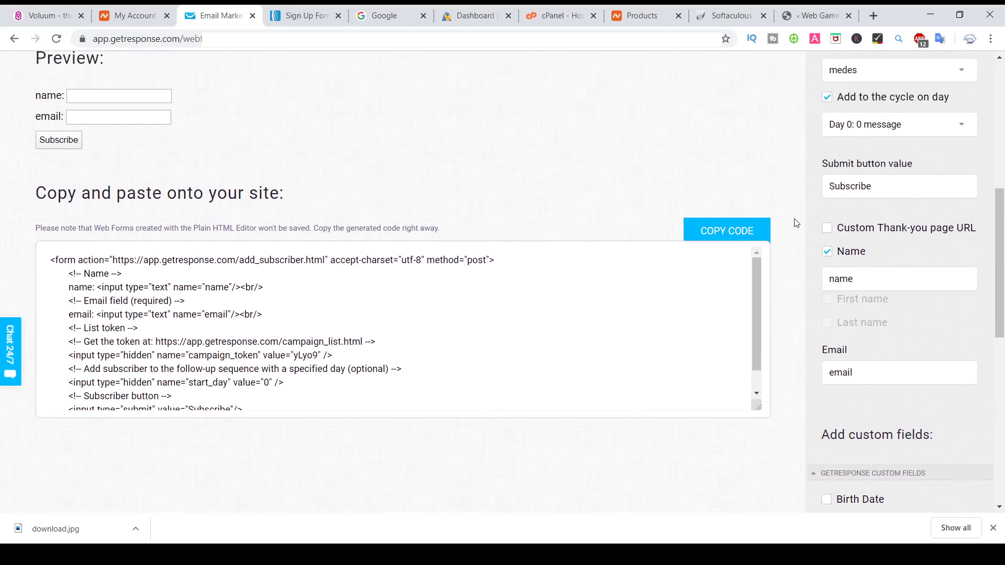
left_click(829, 231)
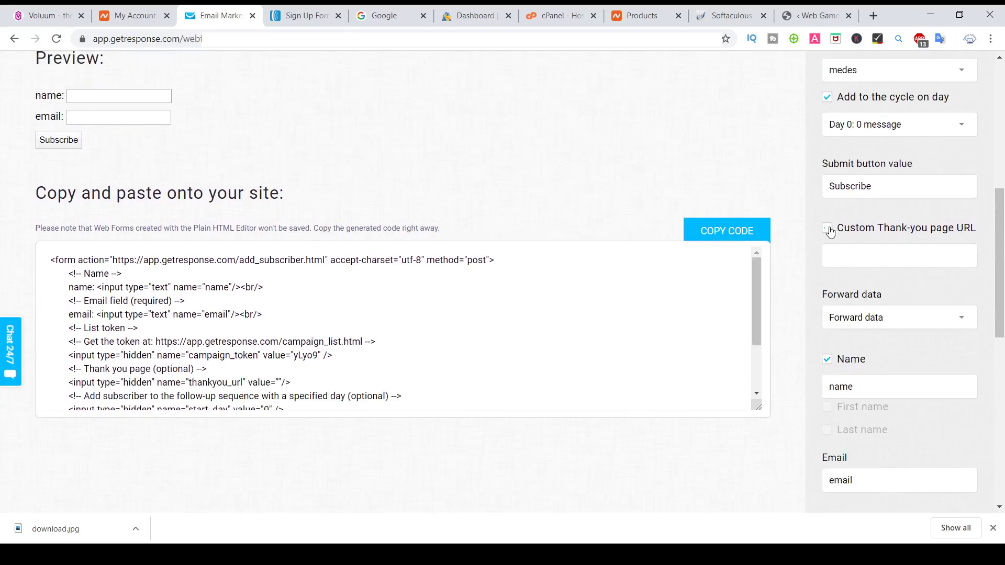
left_click(850, 253)
type("https")
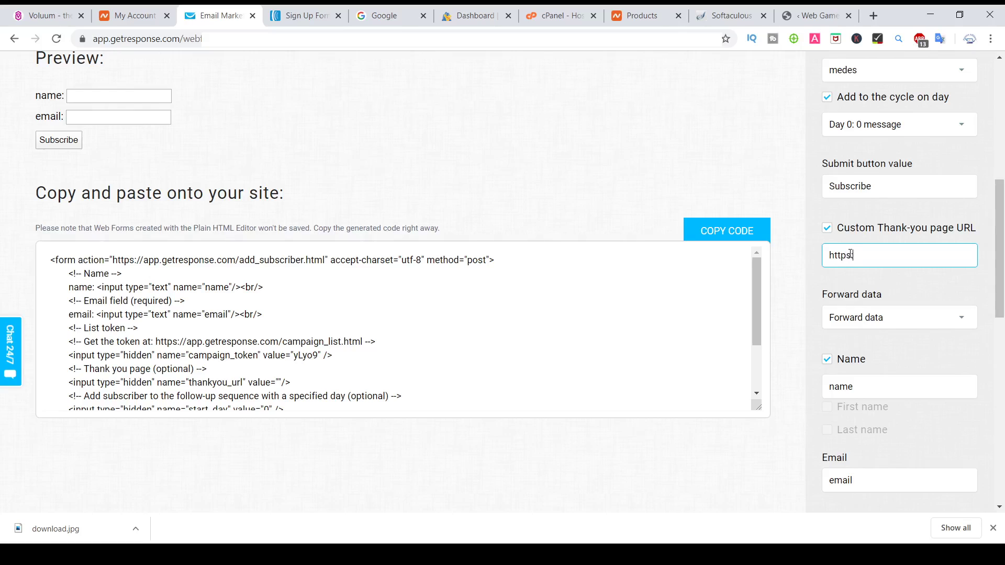
type("://google.com")
left_click(716, 231)
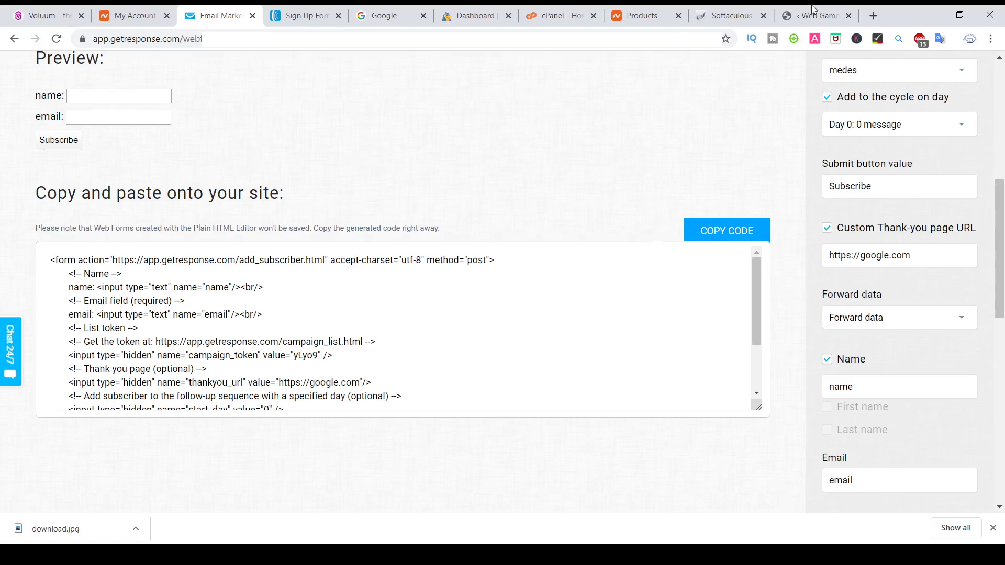
Step: Replace the old opt-in code with the GetResponse form code, process it, and save the page
left_click(830, 20)
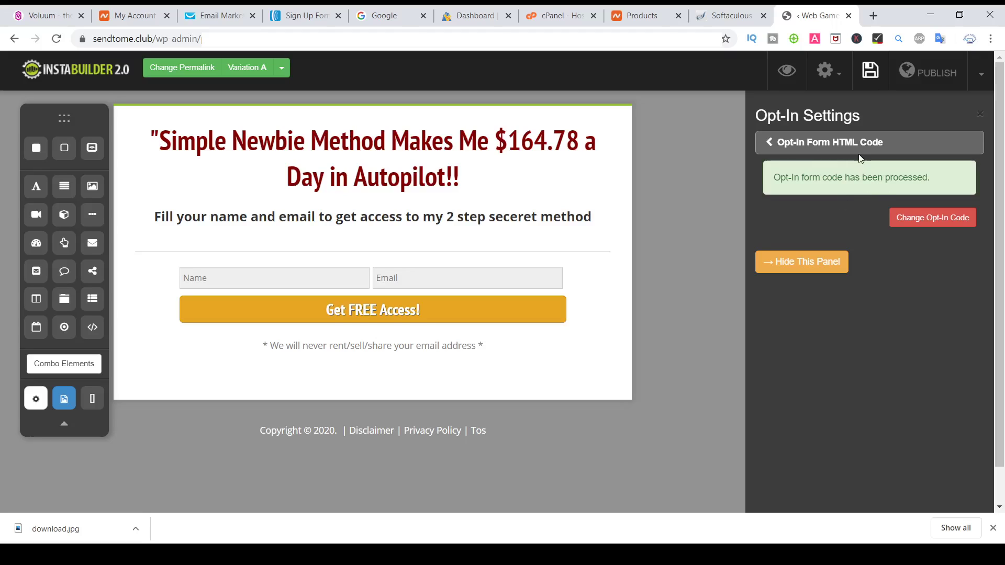
left_click(939, 220)
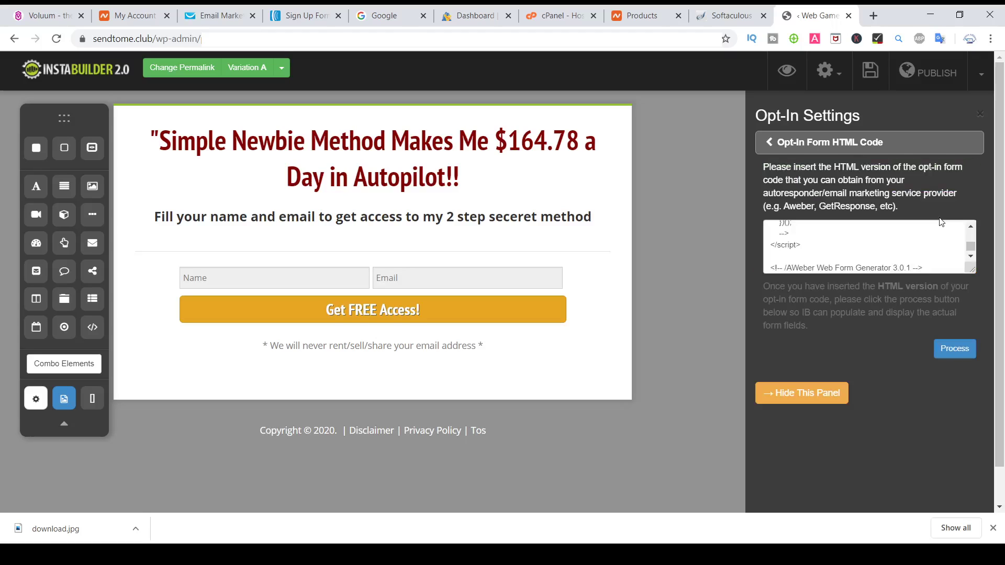
left_click(876, 243)
key("ctrl+a")
key("ctrl+v")
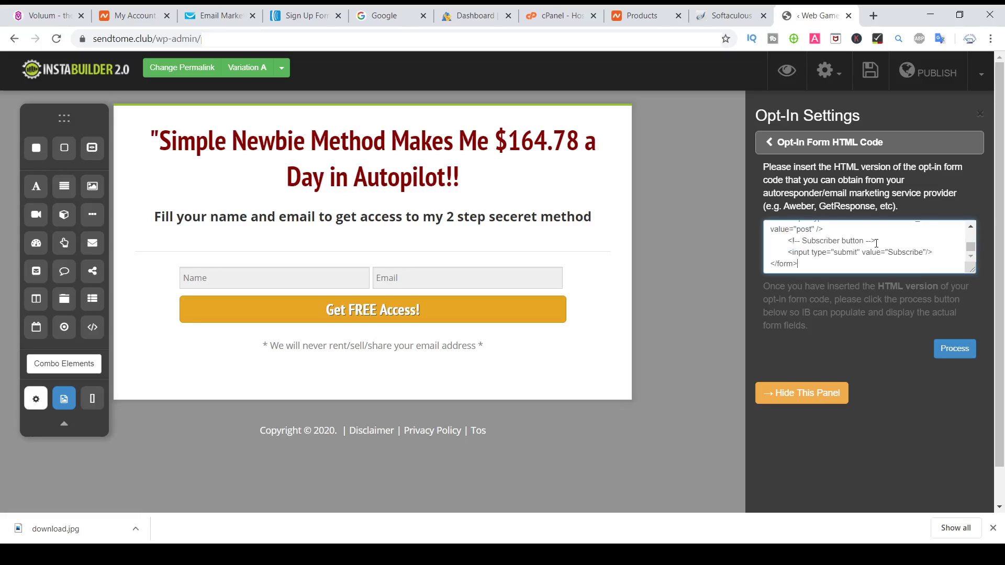
left_click(941, 348)
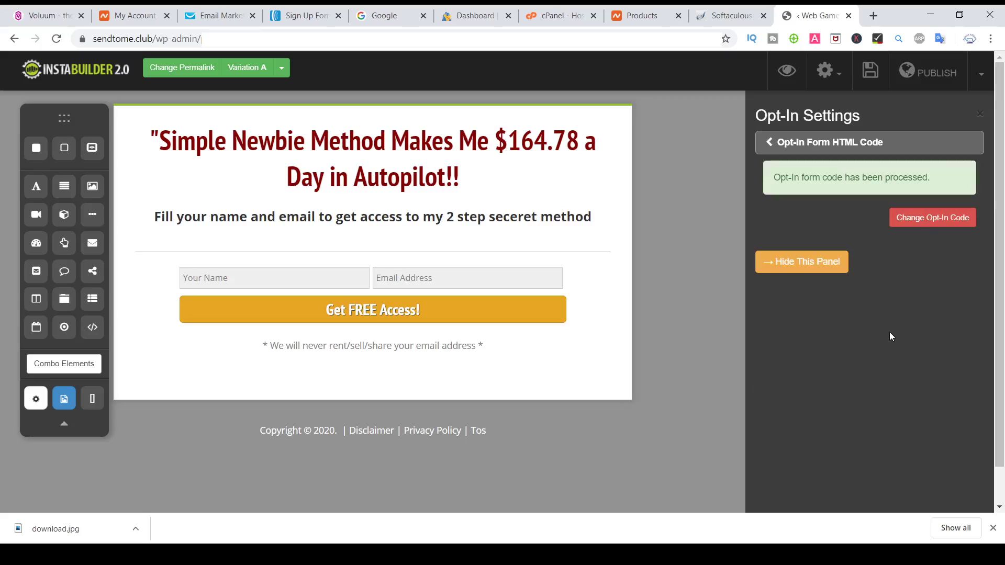
left_click(869, 73)
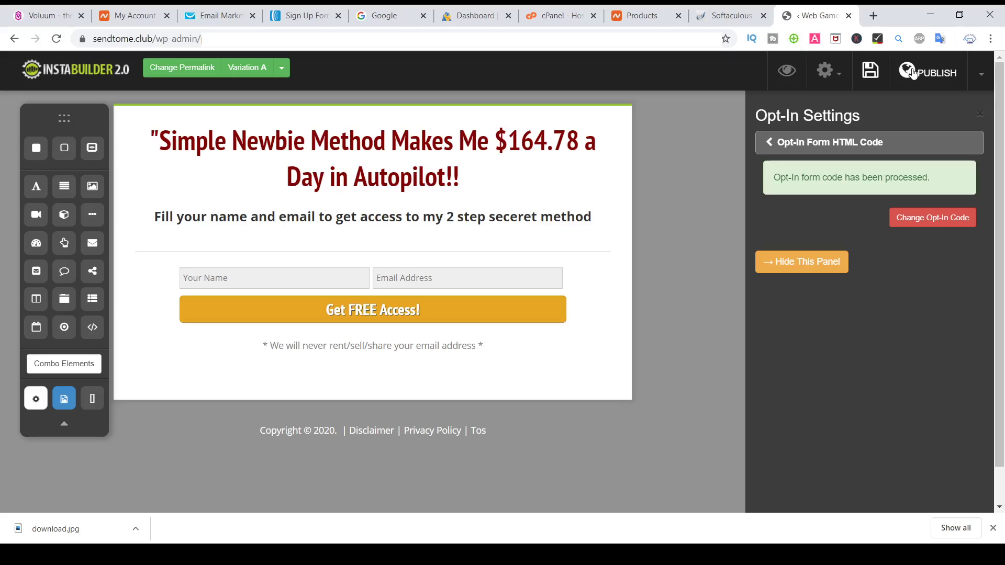
Step: Publish the squeeze page and preview it in phone portrait layout
left_click(912, 73)
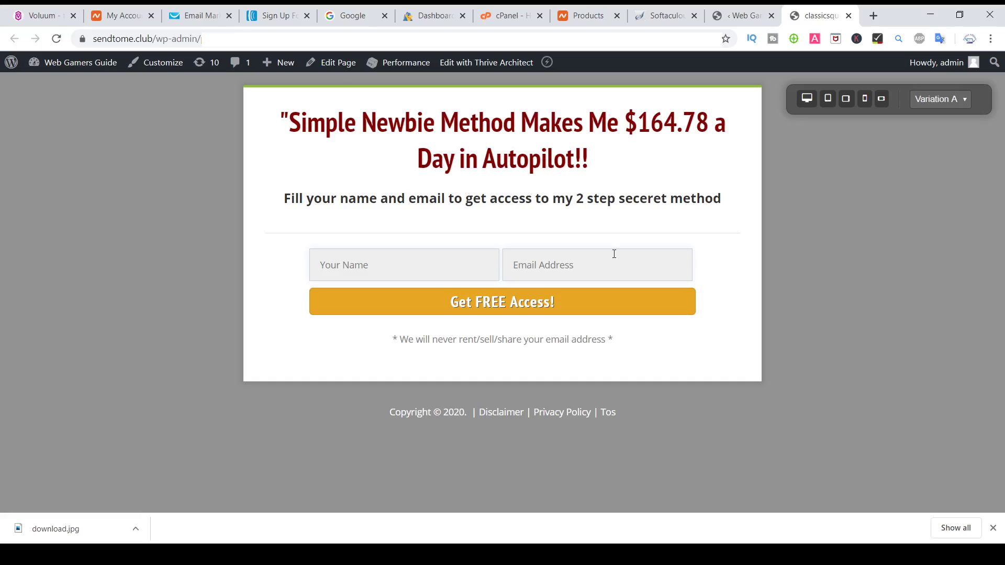
left_click(865, 100)
scroll(578, 283, "down", 5)
scroll(578, 283, "up", 5)
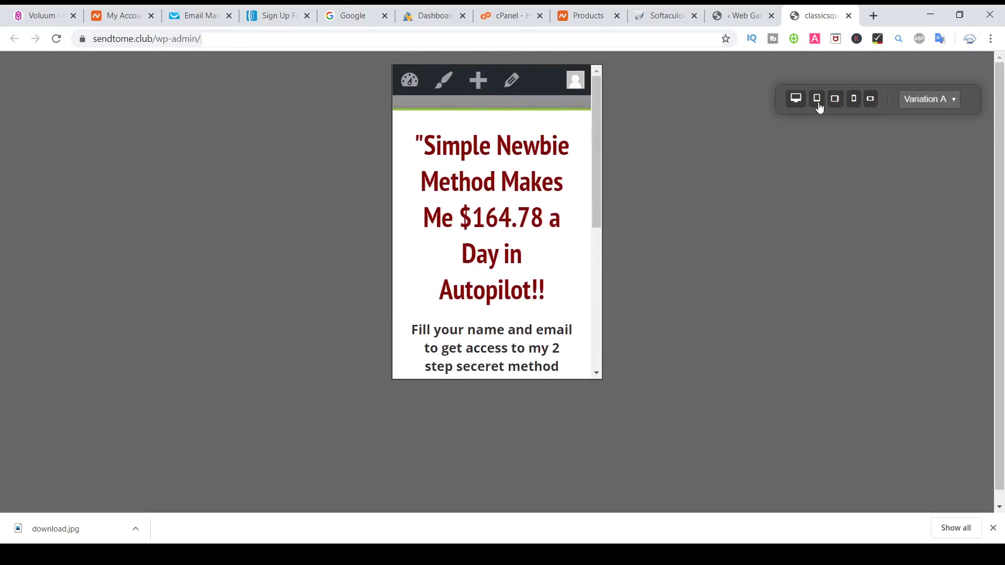
Step: Preview the page in phone landscape and desktop layouts, then return to the InstaBuilder editor
left_click(868, 103)
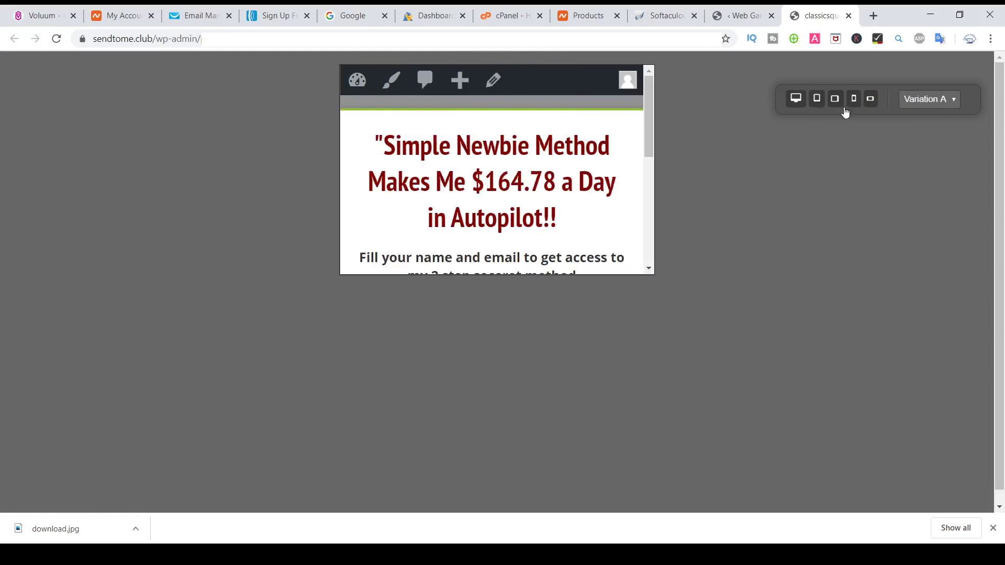
left_click(796, 99)
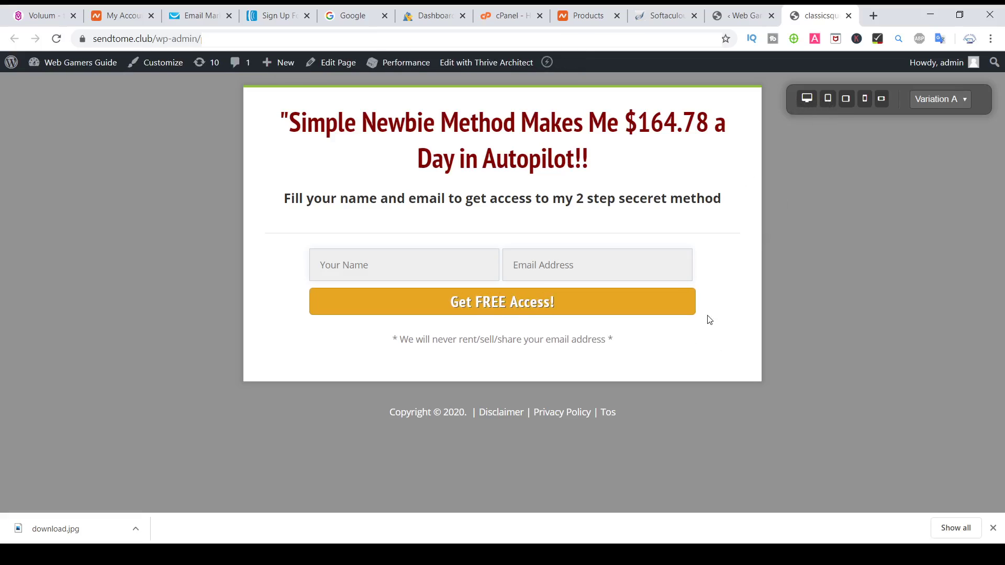
left_click(746, 12)
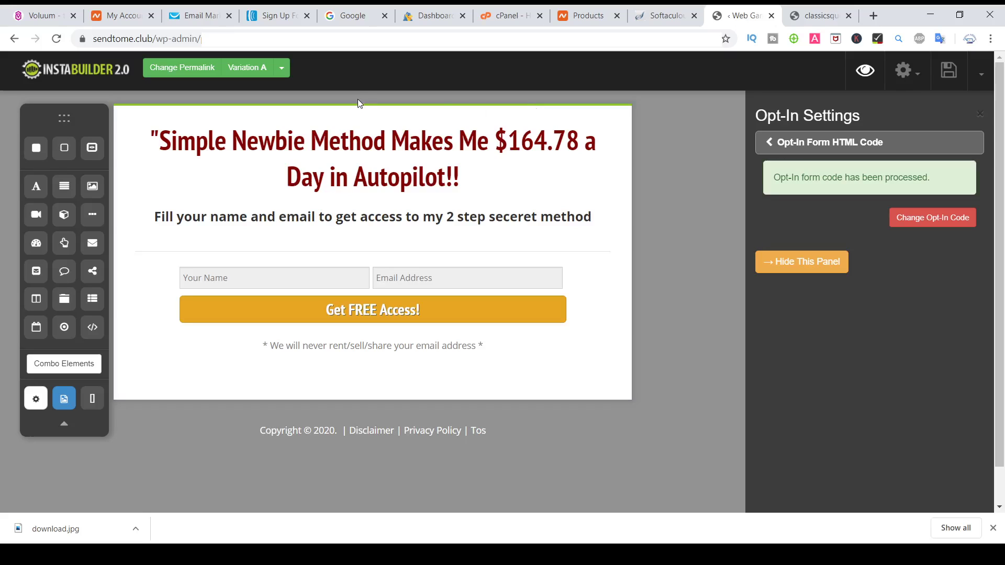
left_click(276, 16)
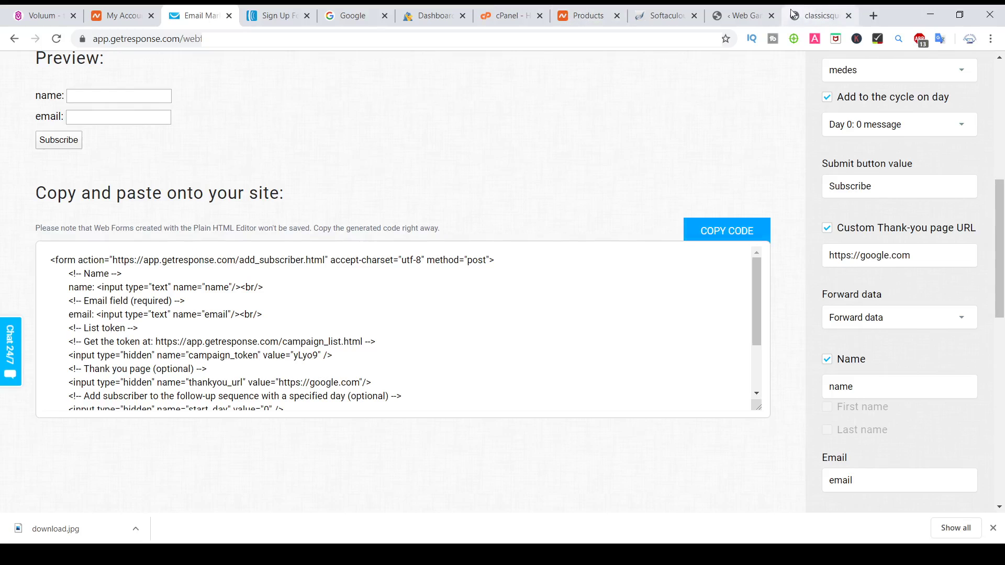
left_click(744, 16)
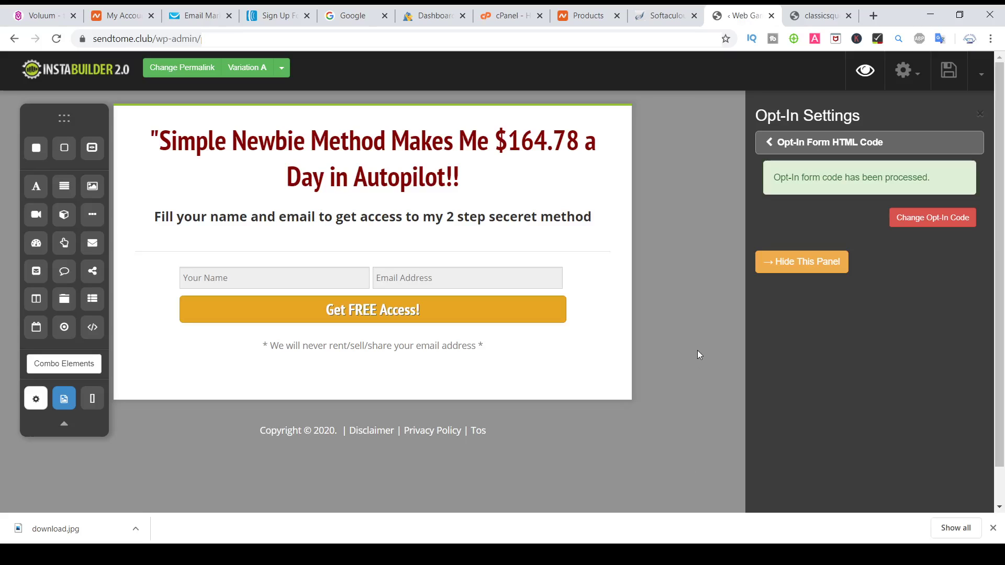
scroll(697, 350, "down", 1)
scroll(697, 350, "up", 1)
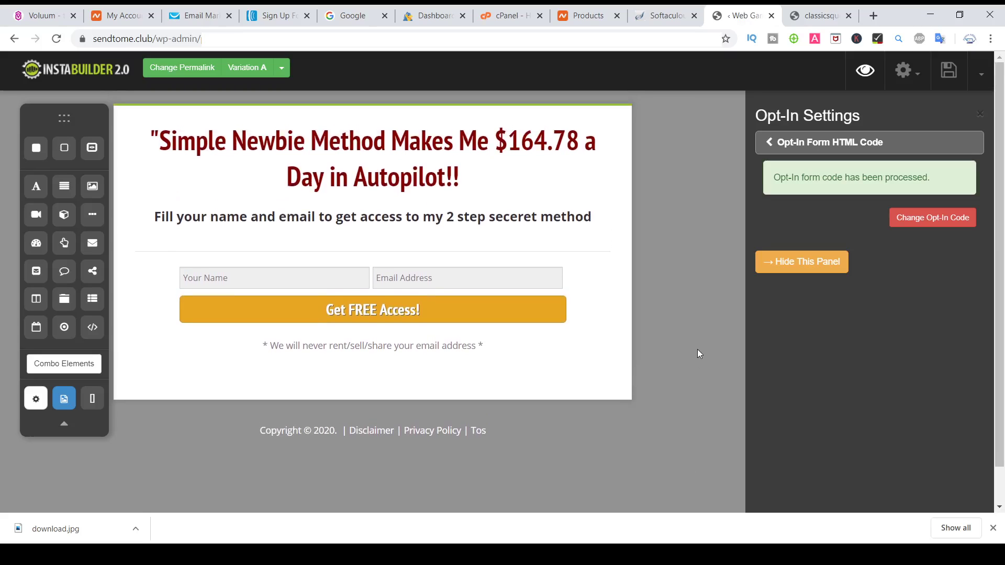